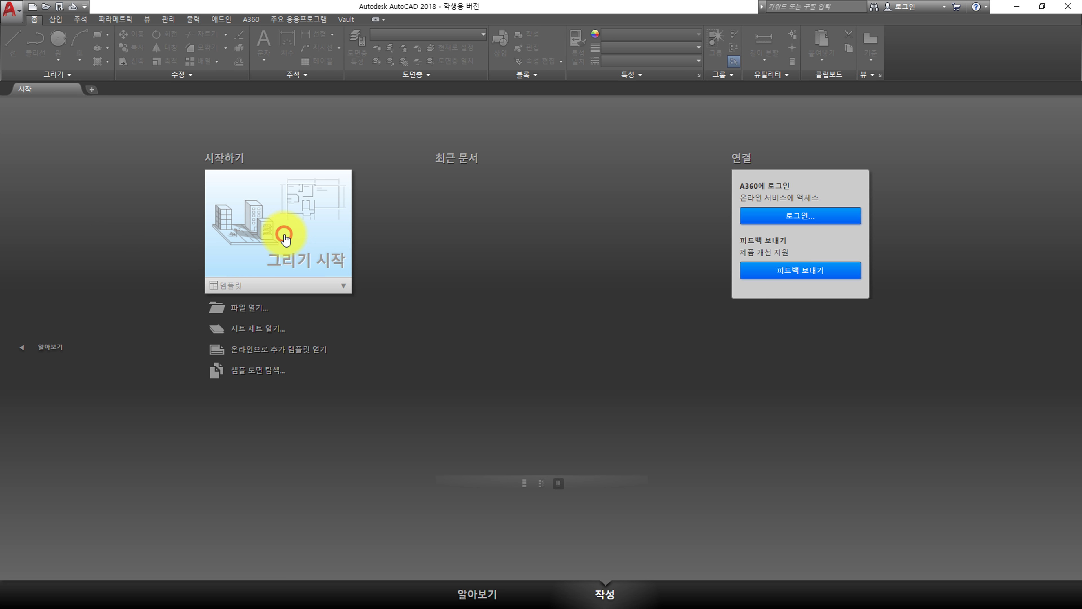
# Create a new blank drawing, Drawing4, from the Start tab.
pyautogui.click(295, 240)
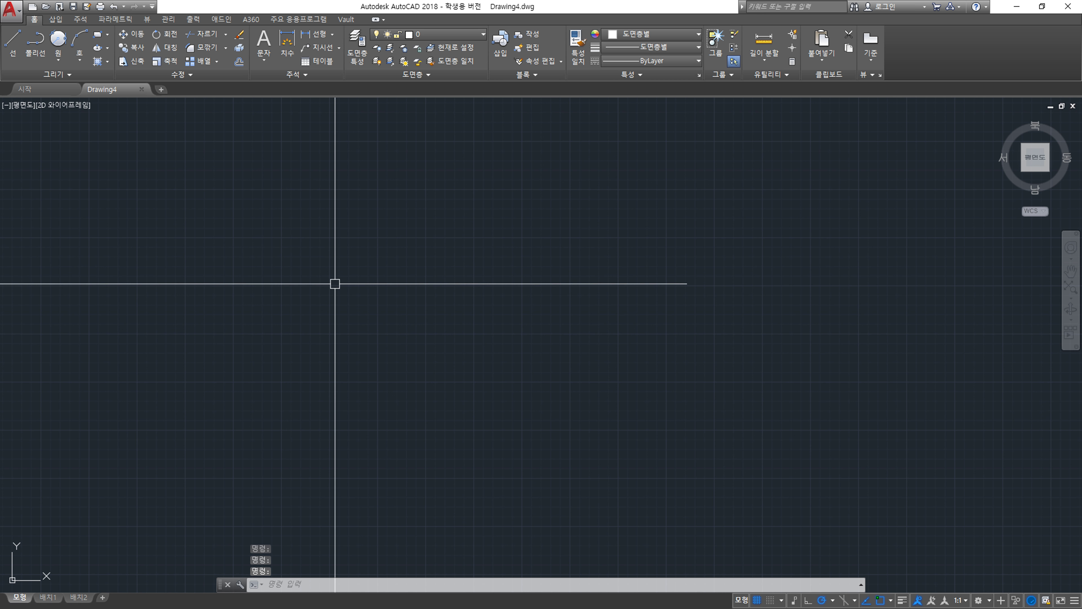
pyautogui.moveTo(525, 307); pyautogui.dragTo(458, 308, button='middle')
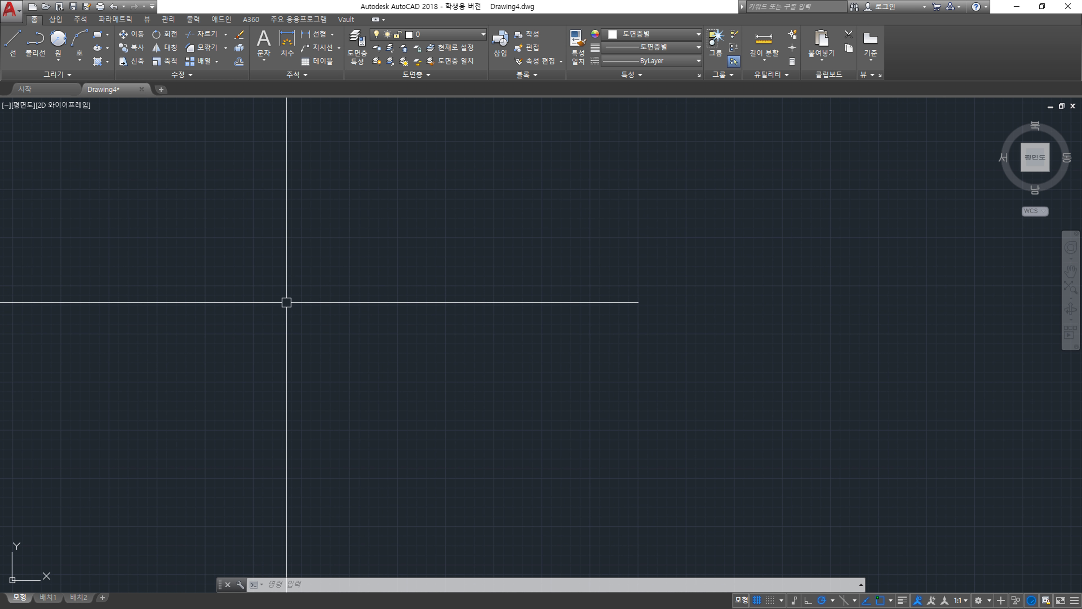
# Draw the 53-unit vertical left edge line.
pyautogui.write('l')
pyautogui.press('Return')
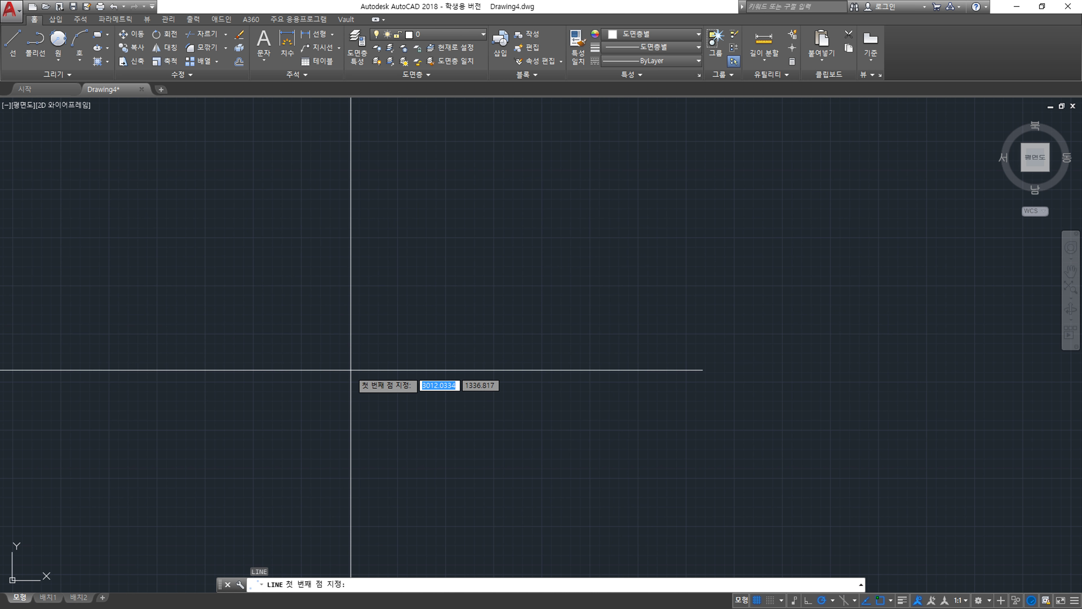
pyautogui.click(331, 429)
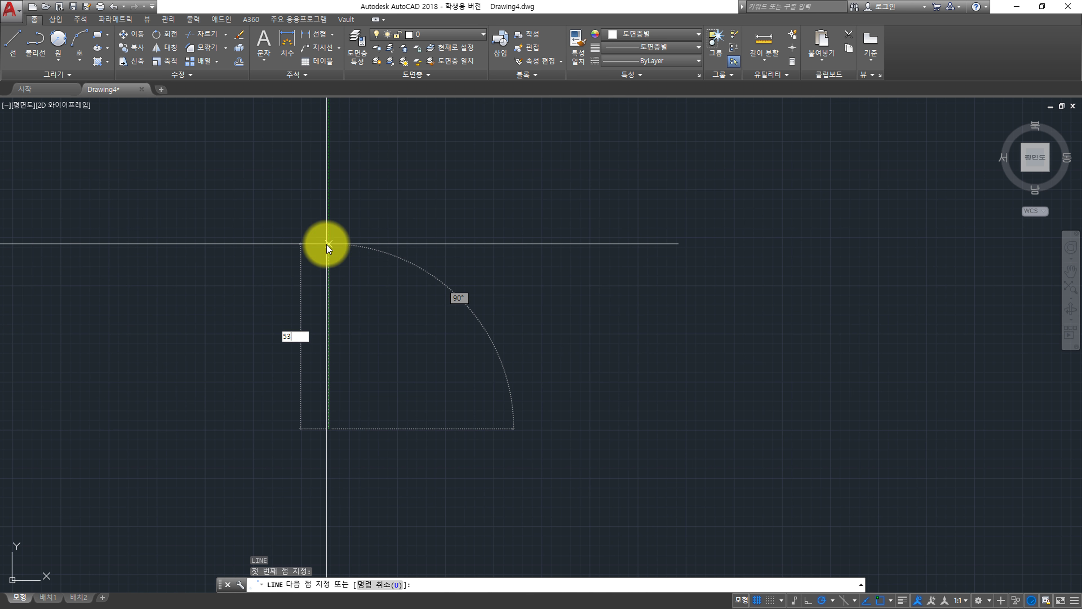
pyautogui.press('Return')
pyautogui.press('Escape')
pyautogui.middleClick(361, 393)
pyautogui.middleClick(361, 393)
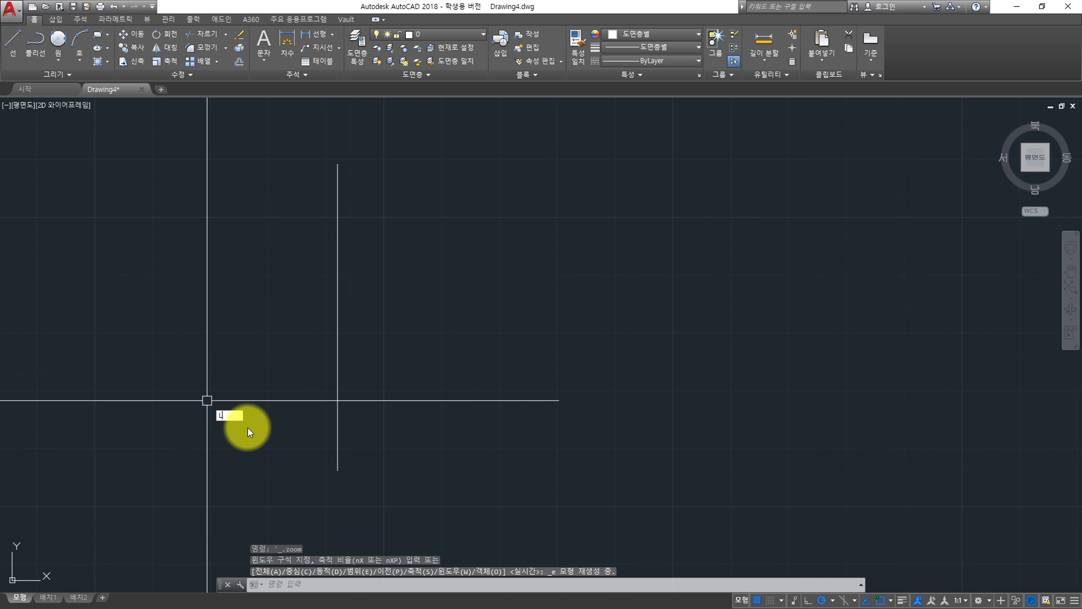
# Draw the 42-unit horizontal base and the 19-unit right vertical side.
pyautogui.press('Return')
pyautogui.click(338, 470)
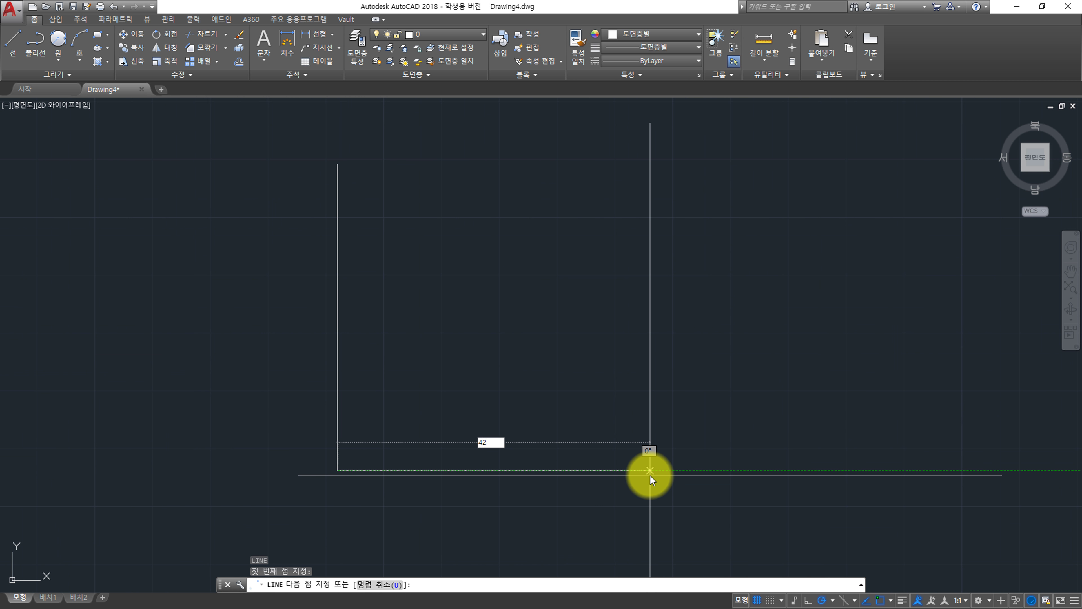
pyautogui.press('Return')
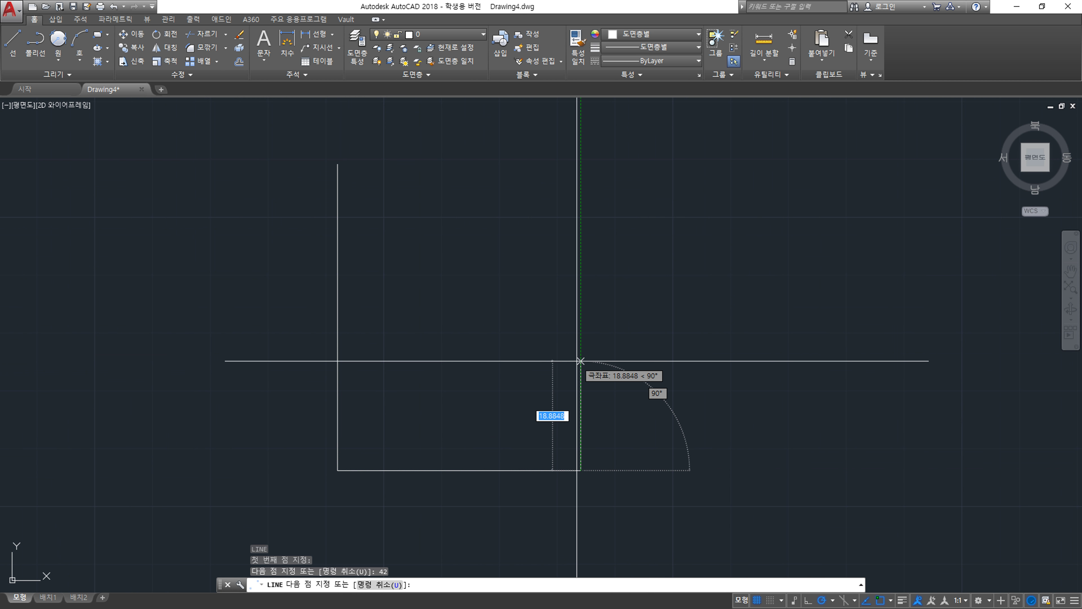
pyautogui.write('19')
pyautogui.press('Return')
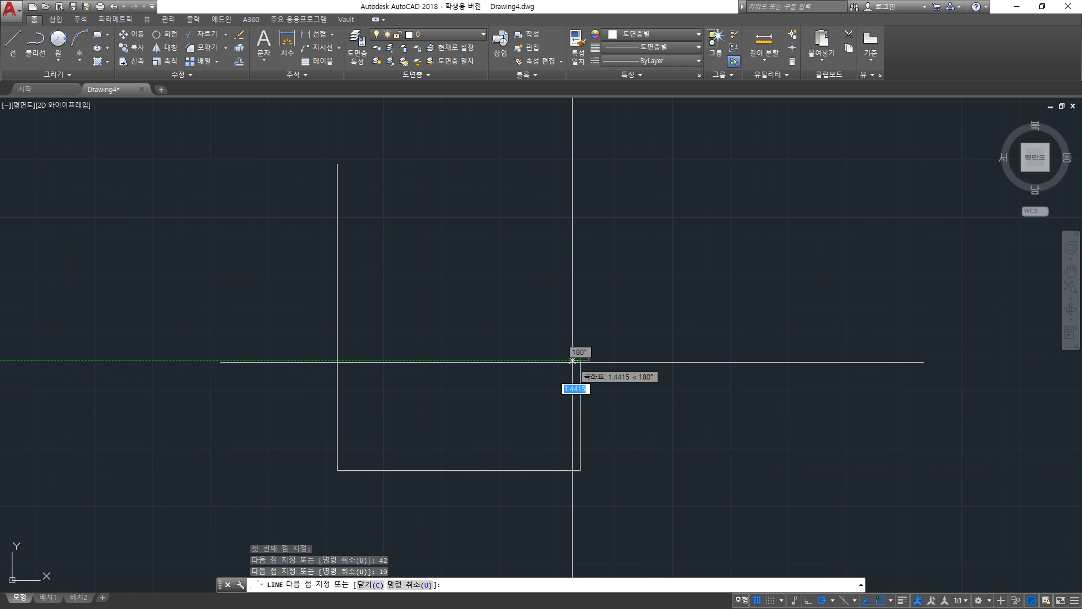
pyautogui.press('Escape')
# Offset the left vertical line 11.5 units to the right.
pyautogui.press('Return')
# Draw a horizontal line from the right side's top to the inner vertical line.
pyautogui.press('Return')
pyautogui.click(337, 367)
pyautogui.click(409, 382)
pyautogui.press('Escape')
pyautogui.write('l')
pyautogui.press('Return')
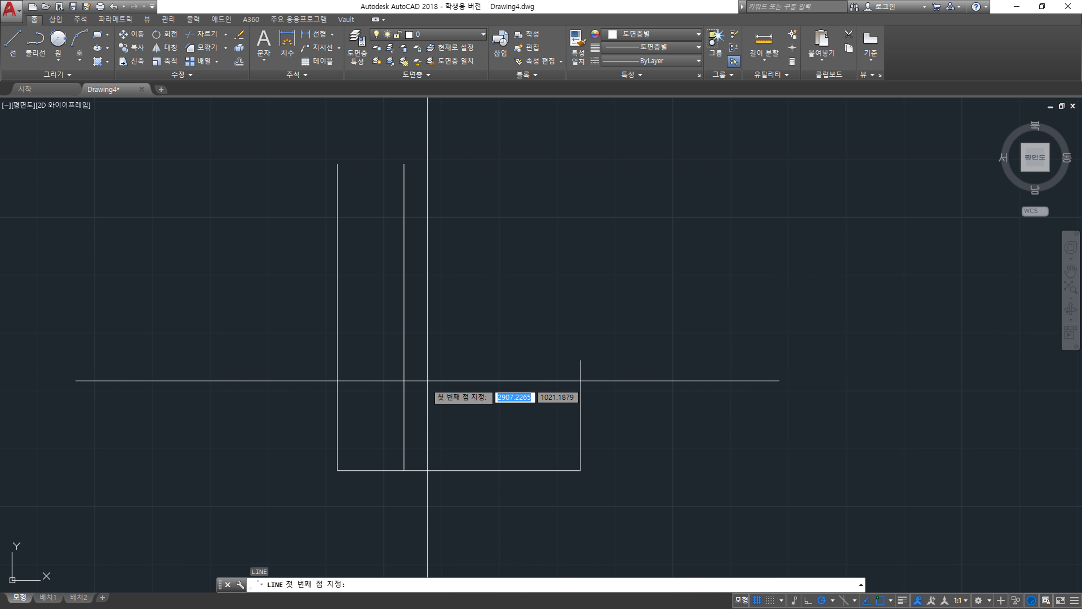
pyautogui.click(580, 360)
pyautogui.click(403, 361)
pyautogui.press('Escape')
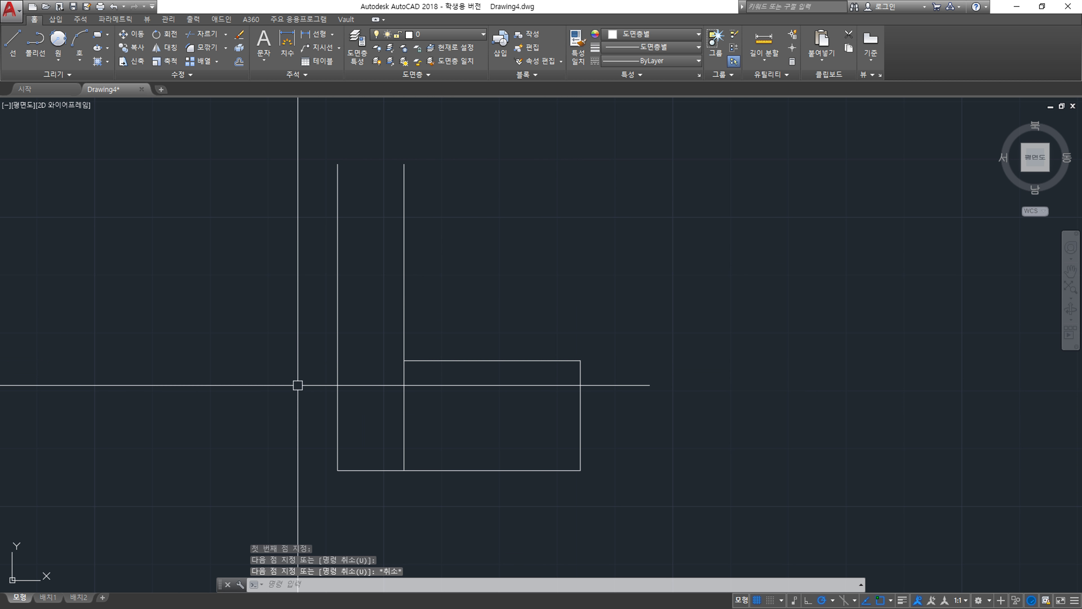
# Erase the inner vertical line.
pyautogui.moveTo(488, 335); pyautogui.dragTo(380, 343, button='middle')
pyautogui.press('Escape')
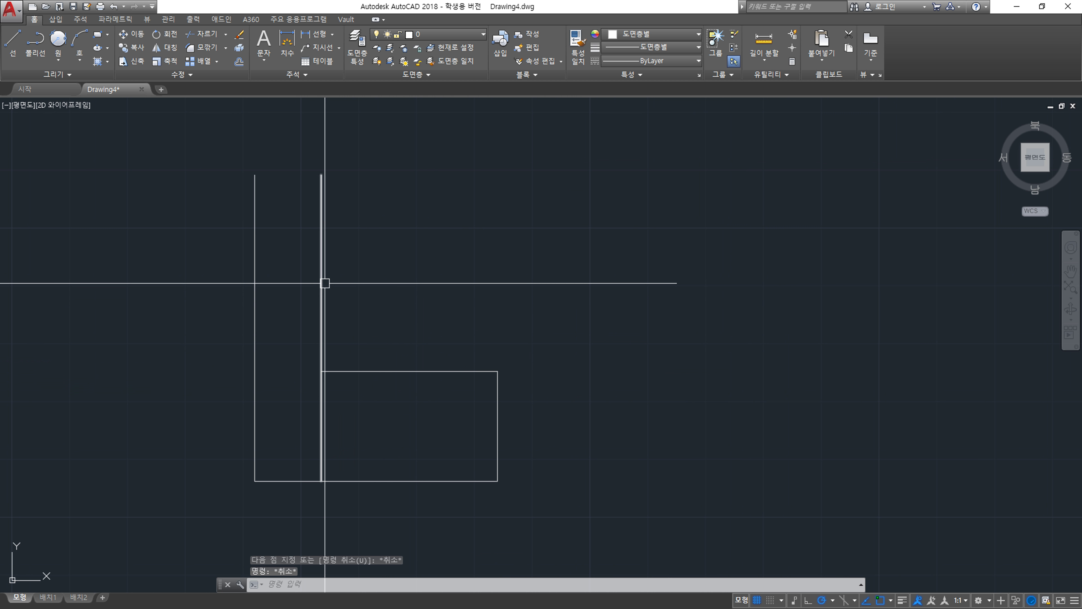
pyautogui.click(325, 283)
pyautogui.write('e')
pyautogui.press('Return')
pyautogui.press('Escape')
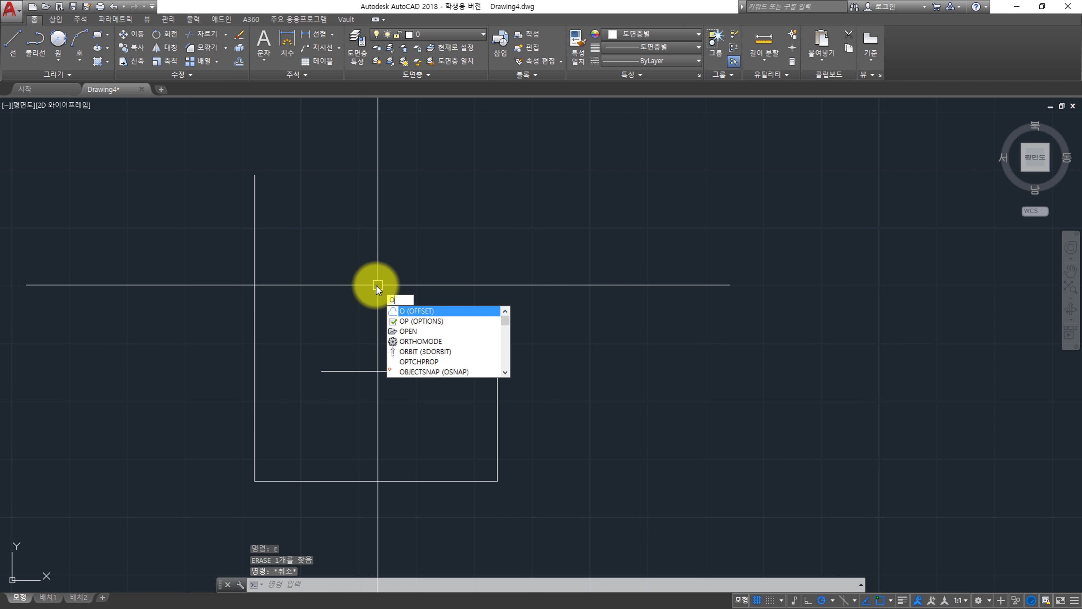
# Offset the rectangle's top line 16 units upward.
pyautogui.press('Return')
pyautogui.write('16')
pyautogui.press('Return')
pyautogui.click(386, 371)
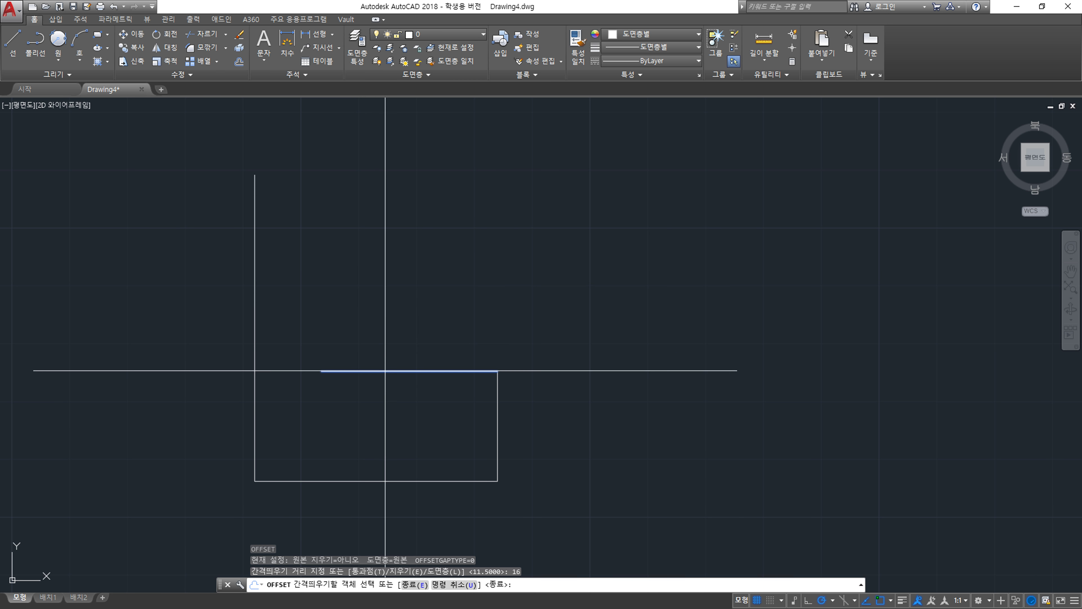
pyautogui.click(426, 320)
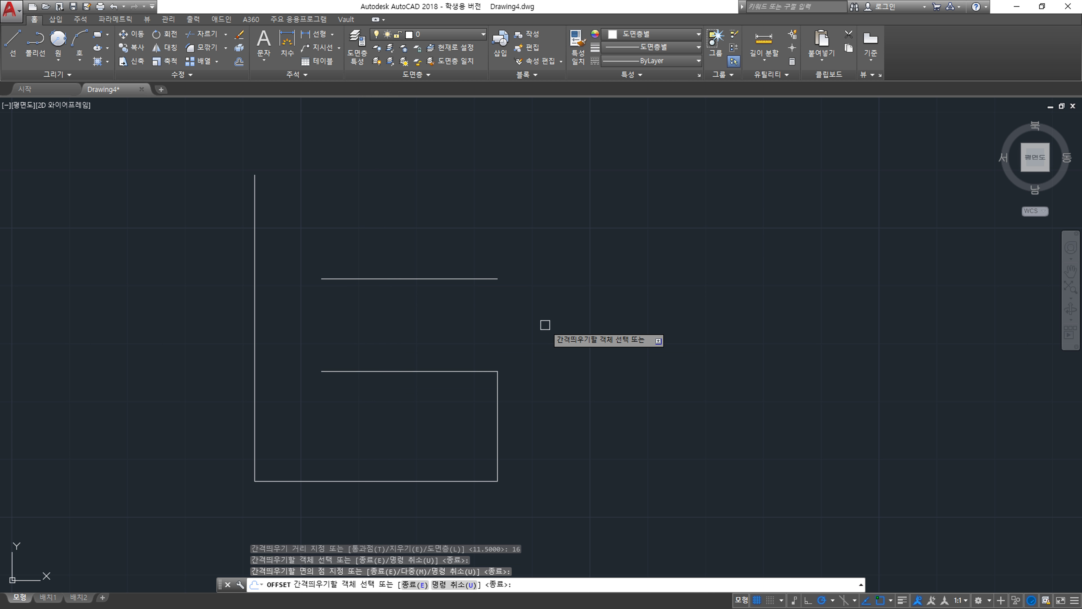
pyautogui.press('Escape')
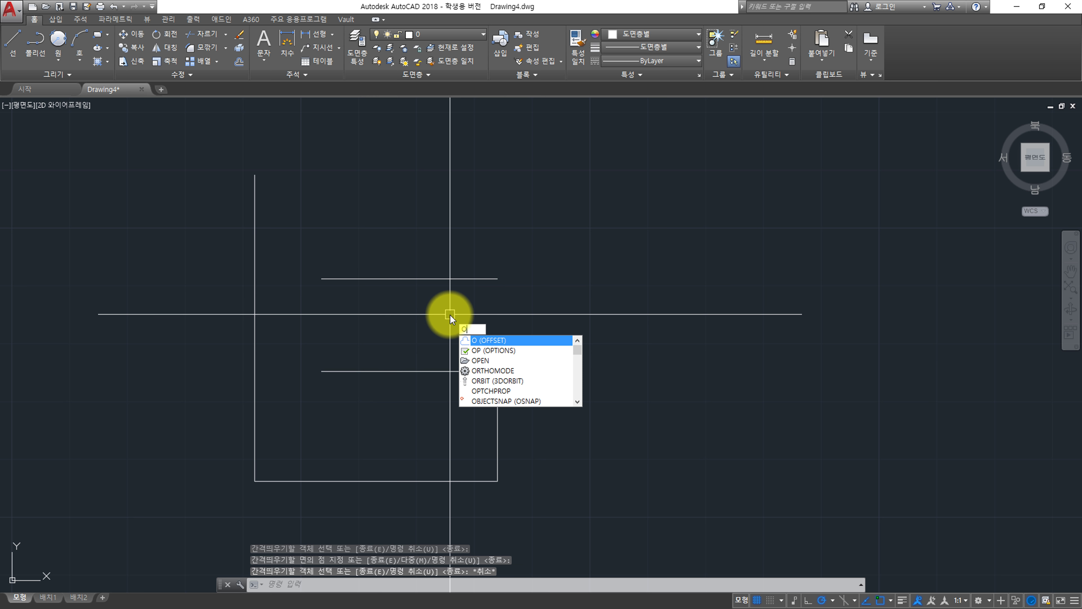
# Offset the left vertical line 22.5 units to the right.
pyautogui.press('Return')
pyautogui.write('22')
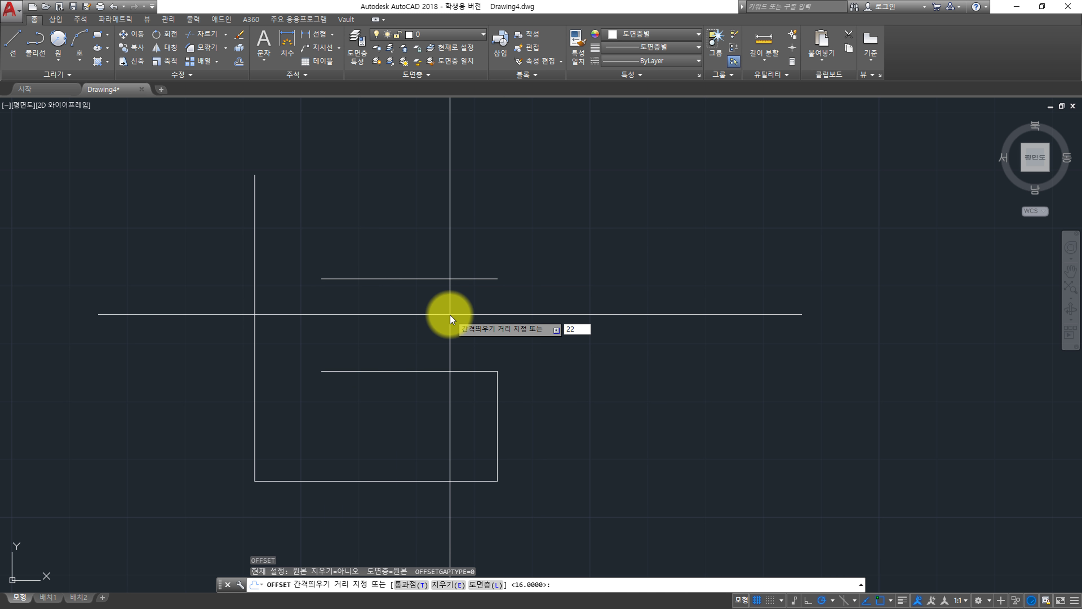
pyautogui.write('.5')
pyautogui.press('Return')
pyautogui.click(256, 302)
pyautogui.click(386, 304)
pyautogui.press('Escape')
# Begin a circle centred at the intersection of the two offset lines.
pyautogui.write('c')
pyautogui.press('Return')
pyautogui.click(385, 278)
pyautogui.write('3.5')
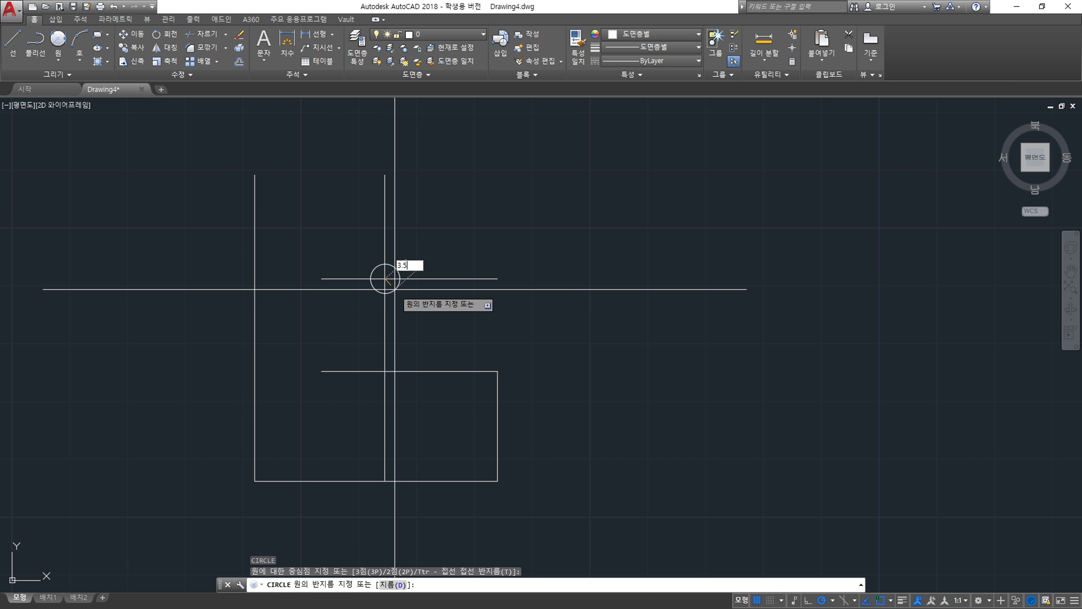
# Draw concentric circles of radius 3.5 and 8 at the intersection.
pyautogui.press('Return')
pyautogui.press('Return')
pyautogui.click(384, 278)
pyautogui.press('Return')
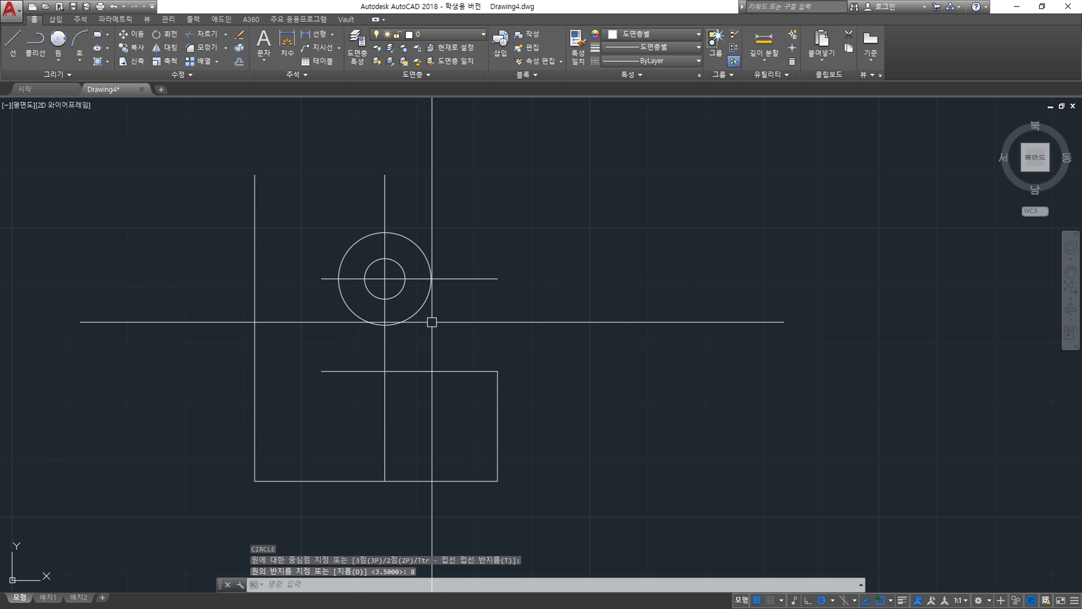
# Erase the horizontal and vertical construction lines through the circle centre.
pyautogui.click(471, 278)
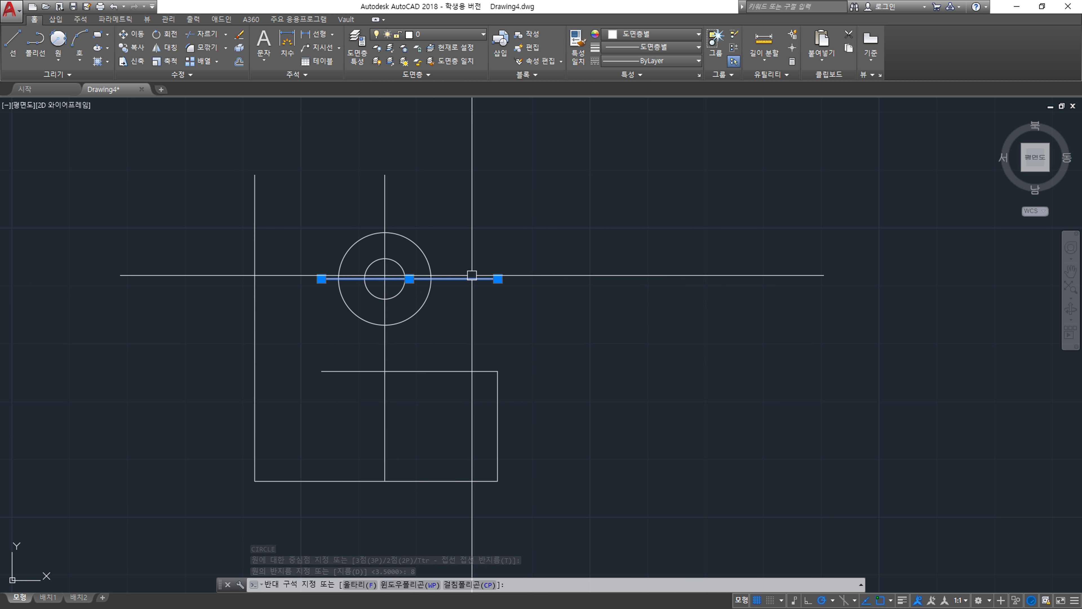
pyautogui.click(411, 350)
pyautogui.click(375, 345)
pyautogui.write('e')
pyautogui.press('Return')
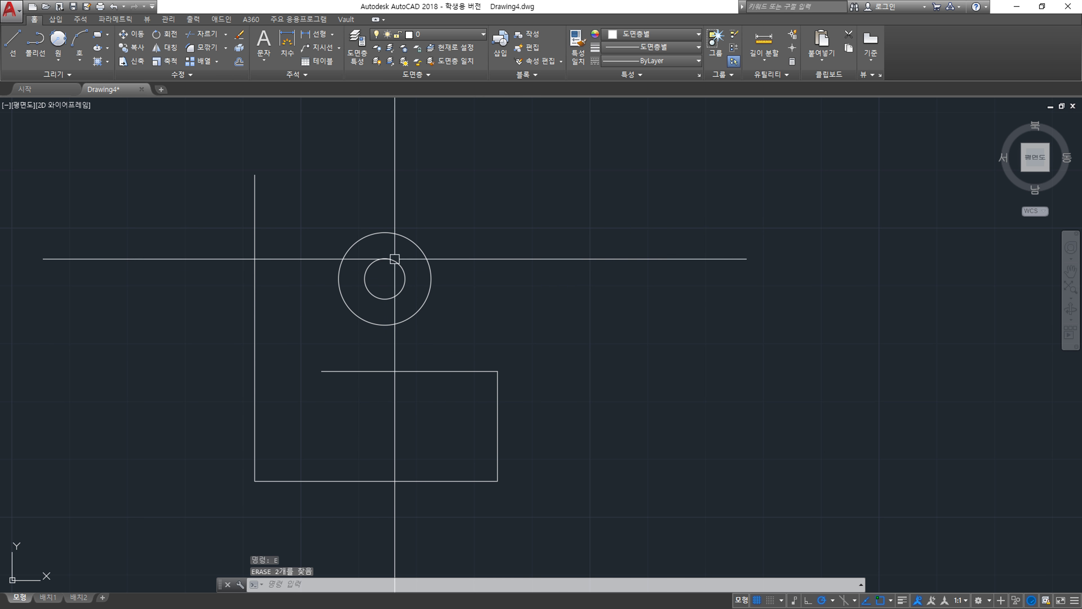
pyautogui.moveTo(261, 221); pyautogui.dragTo(259, 252, button='middle')
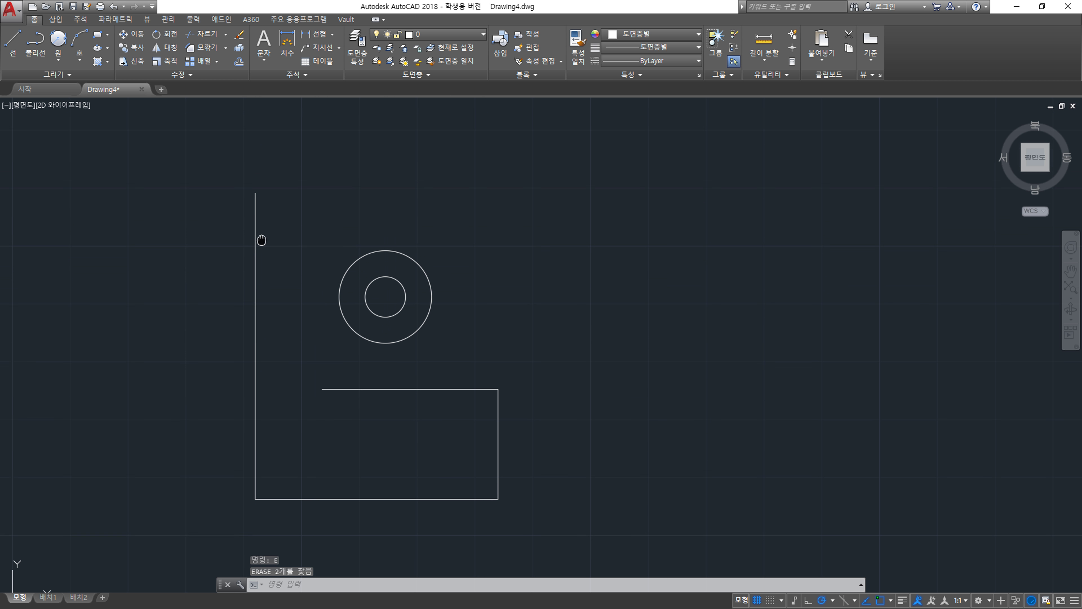
pyautogui.write('o')
pyautogui.press('Return')
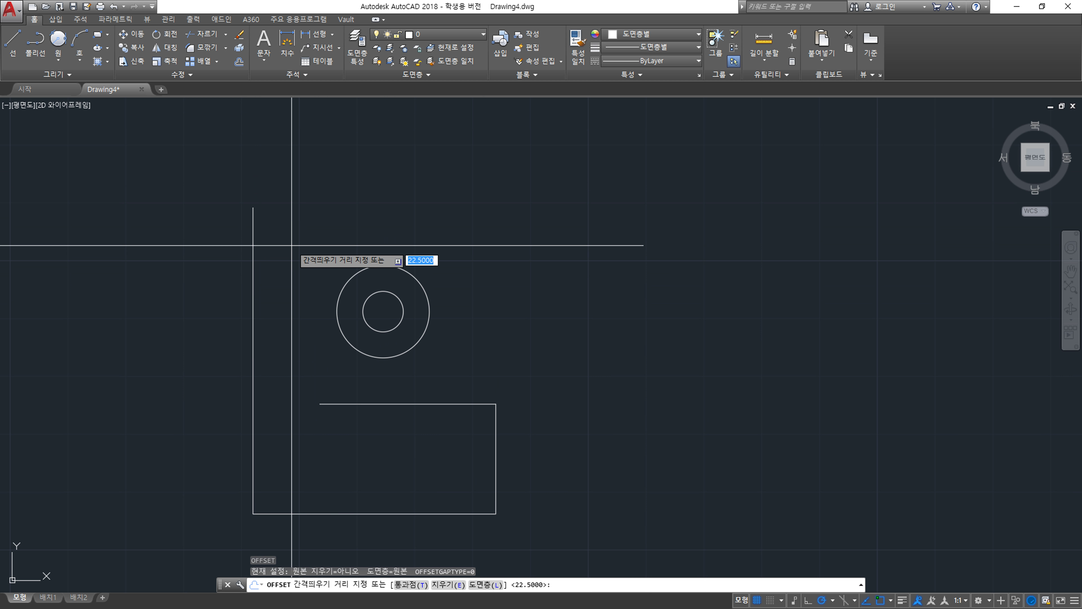
# Offset the left vertical line 11.5 units to the right.
pyautogui.write('1.5')
pyautogui.press('Return')
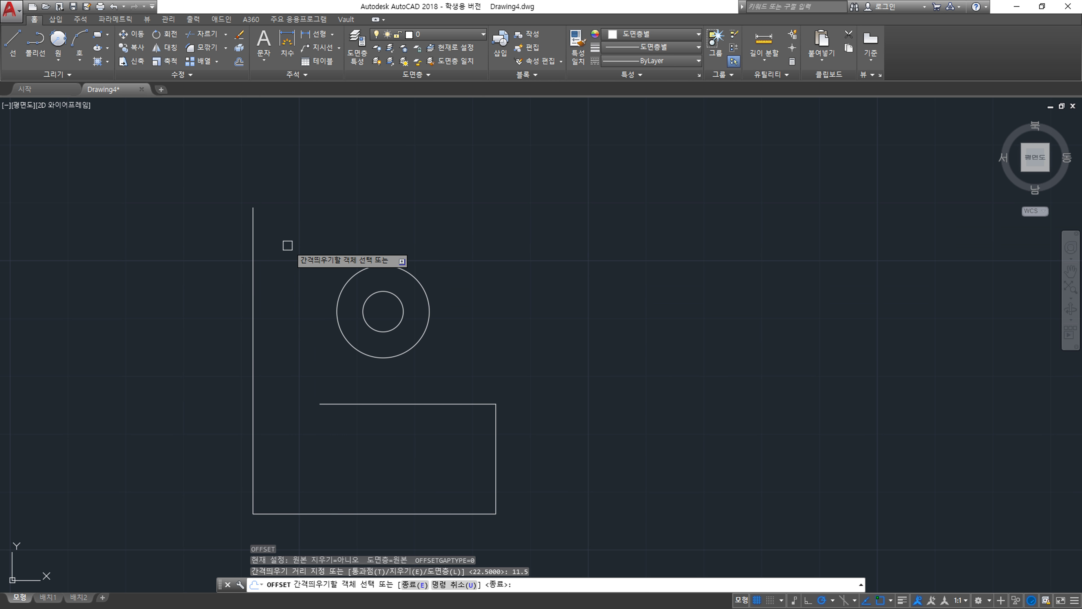
pyautogui.click(252, 246)
pyautogui.click(328, 272)
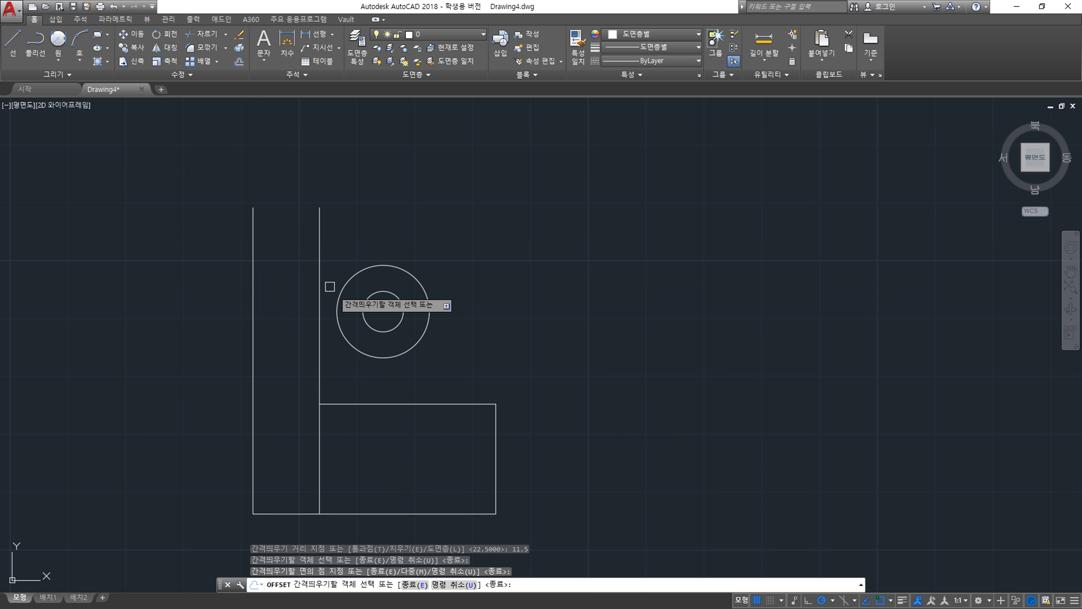
pyautogui.press('Escape')
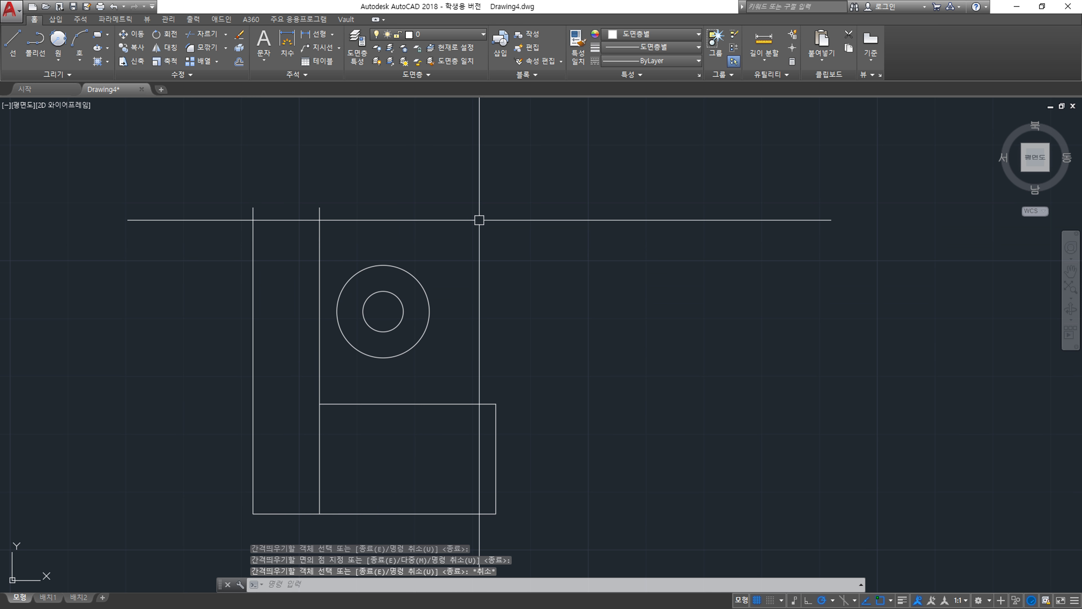
pyautogui.write('o')
# Attempt a 34-unit offset of the rectangle's top edge, then cancel it.
pyautogui.press('Return')
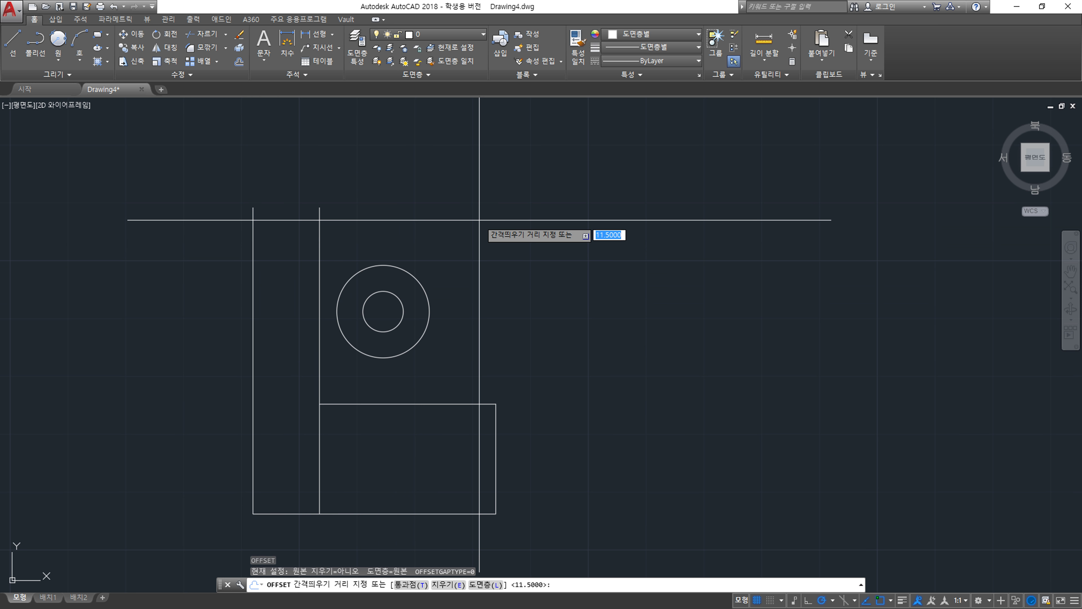
pyautogui.write('34')
pyautogui.press('Return')
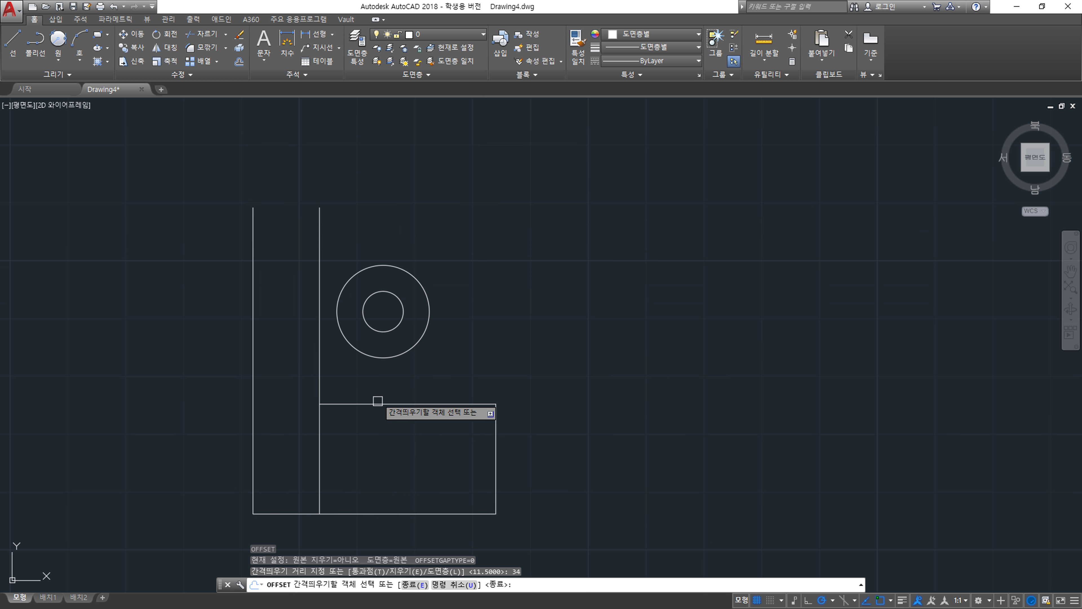
pyautogui.click(374, 402)
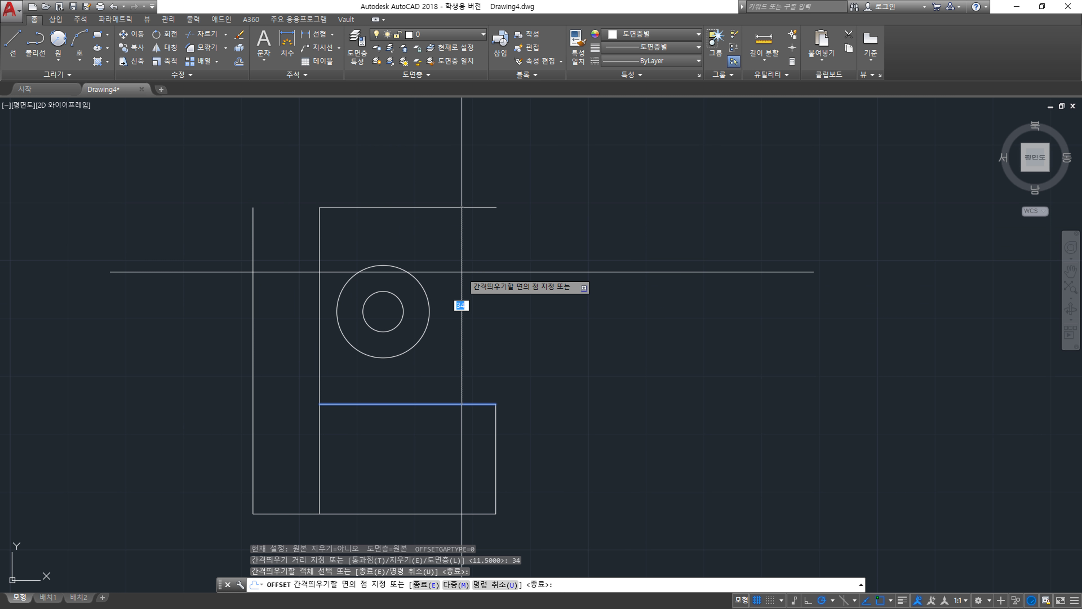
pyautogui.press('Escape')
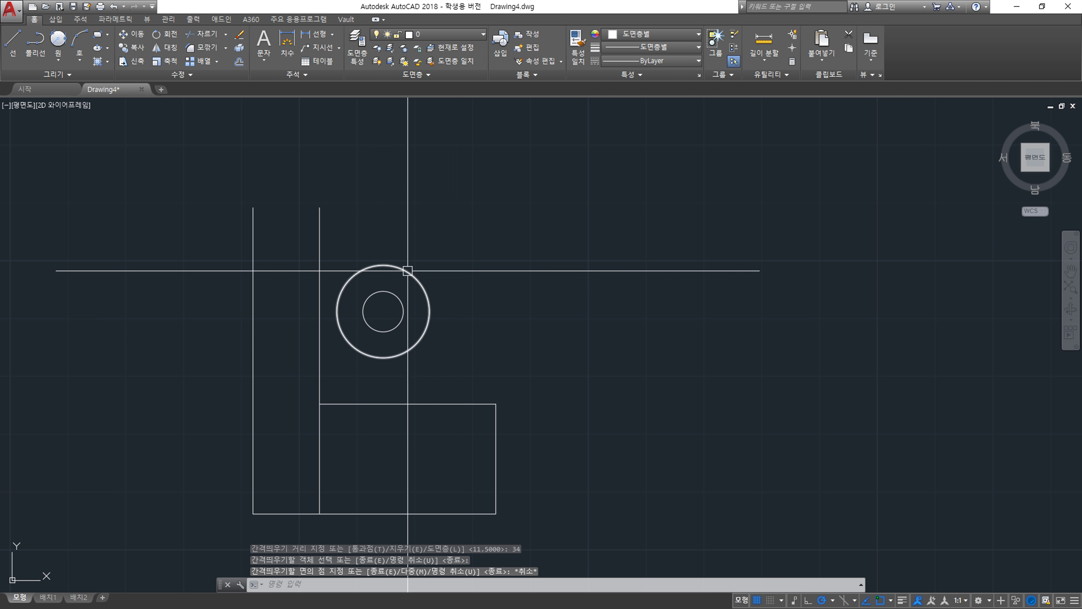
# Draw a line from the circle's top to the inner vertical line and trim the piece below.
pyautogui.write('ㅓ')
pyautogui.press('BackSpace')
pyautogui.write('l')
pyautogui.press('Return')
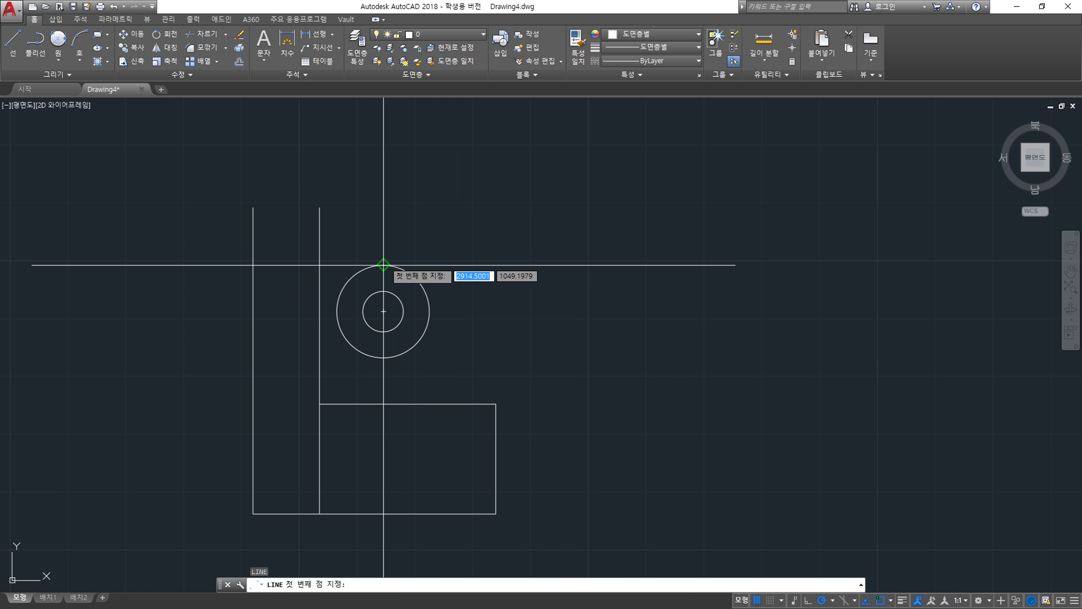
pyautogui.click(383, 265)
pyautogui.click(320, 265)
pyautogui.press('Return')
pyautogui.write('tr')
pyautogui.press('Return')
pyautogui.press('Return')
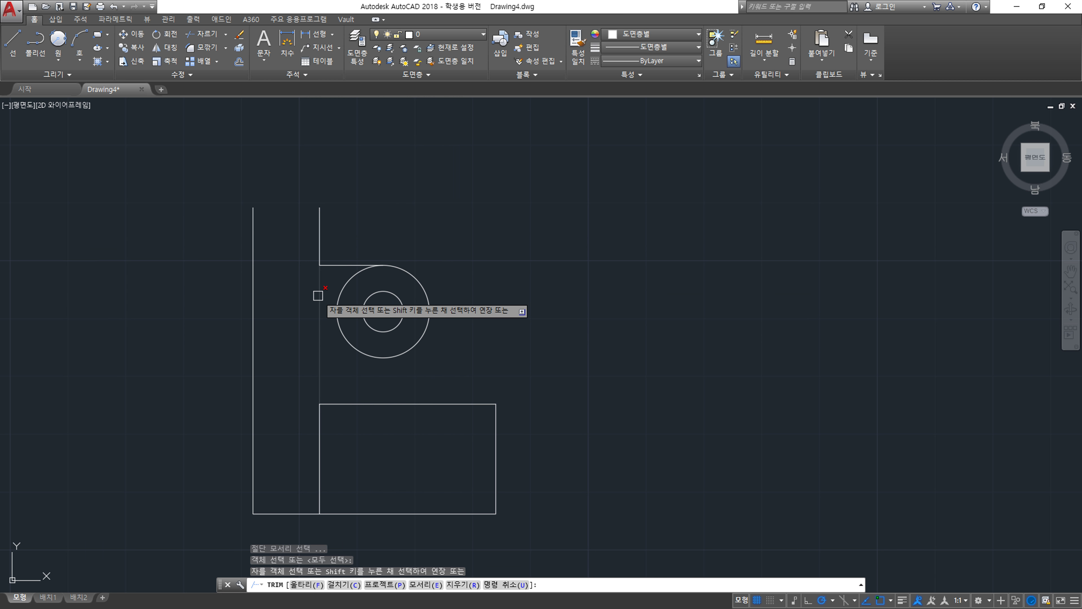
pyautogui.click(319, 307)
pyautogui.press('Escape')
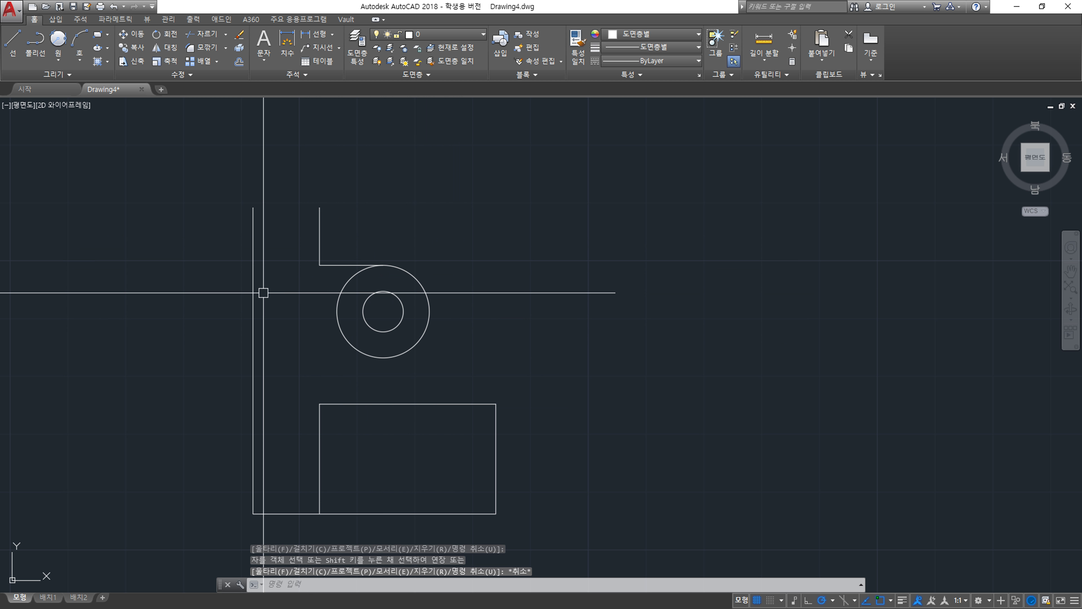
pyautogui.write('C')
# Offset the left vertical line 3 units to the right.
pyautogui.press('Return')
pyautogui.write('3')
pyautogui.press('Return')
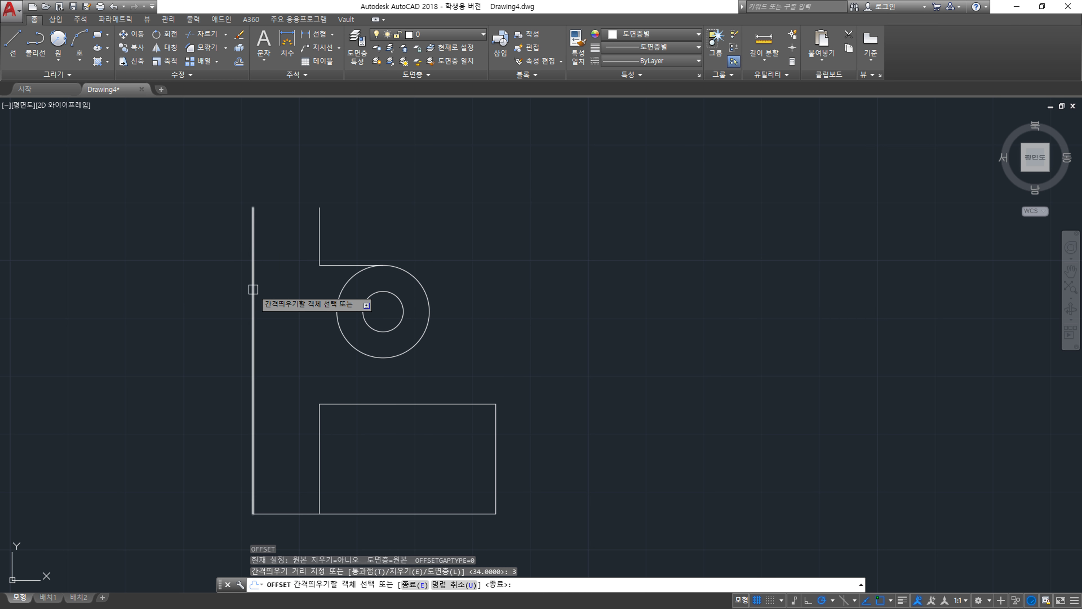
pyautogui.click(253, 290)
pyautogui.click(298, 273)
pyautogui.press('Escape')
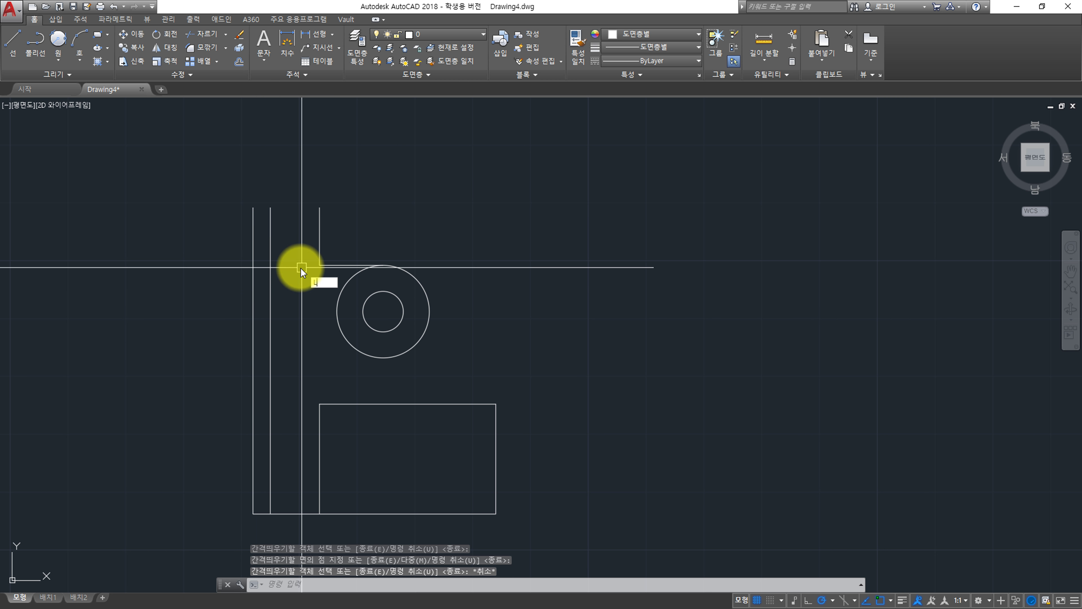
# Start a line across the tab top from the offset line's top end.
pyautogui.press('Return')
pyautogui.click(270, 207)
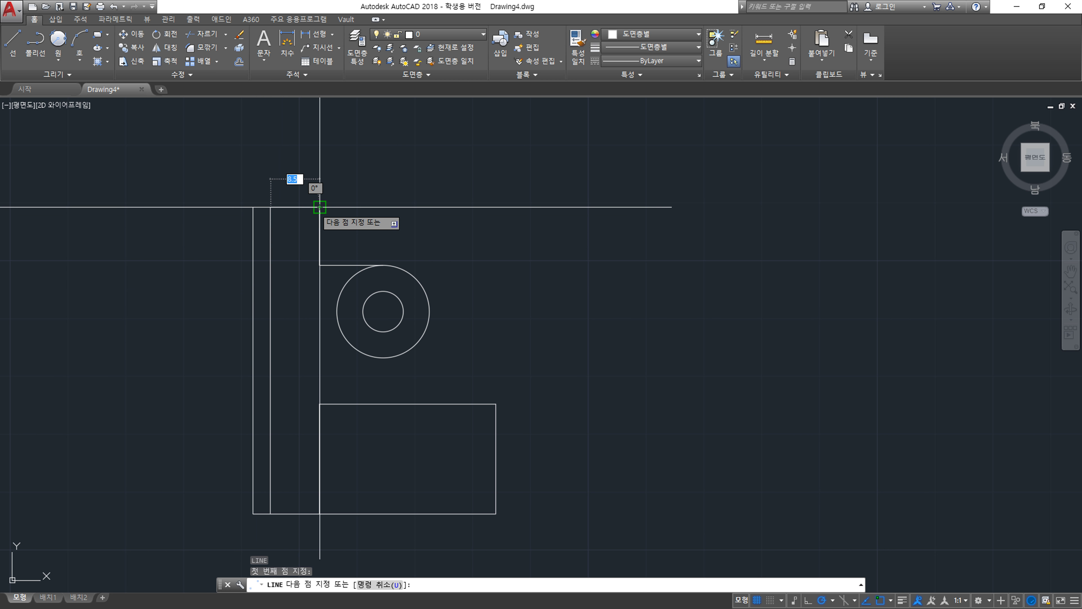
pyautogui.press('Escape')
pyautogui.moveTo(202, 302); pyautogui.dragTo(249, 300, button='middle')
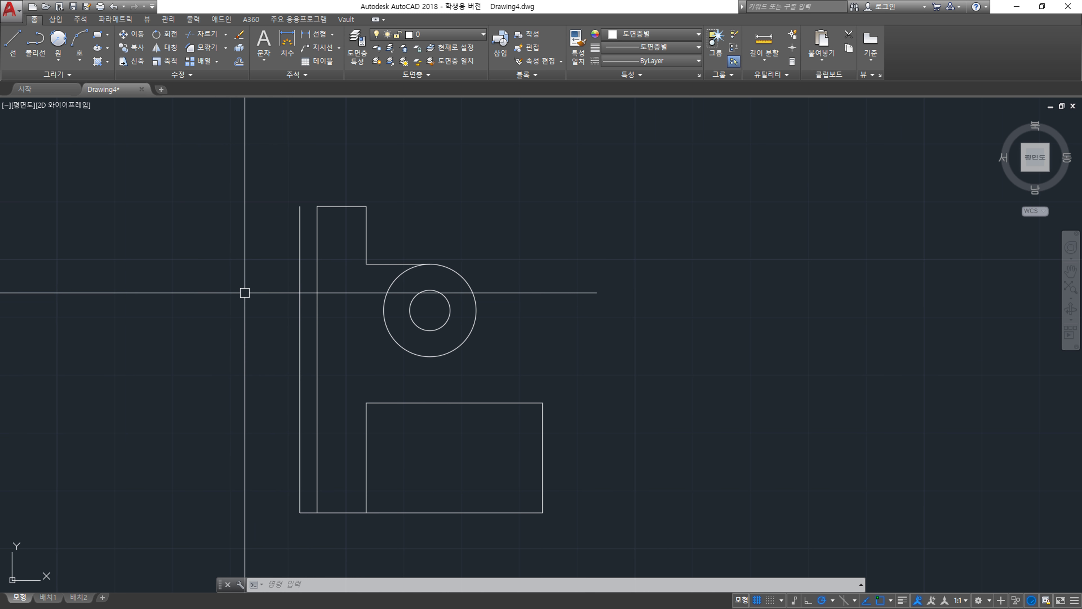
# Draw a radius-20 circle centred on the left line's top end.
pyautogui.write('c')
pyautogui.press('Return')
pyautogui.click(300, 207)
pyautogui.press('Return')
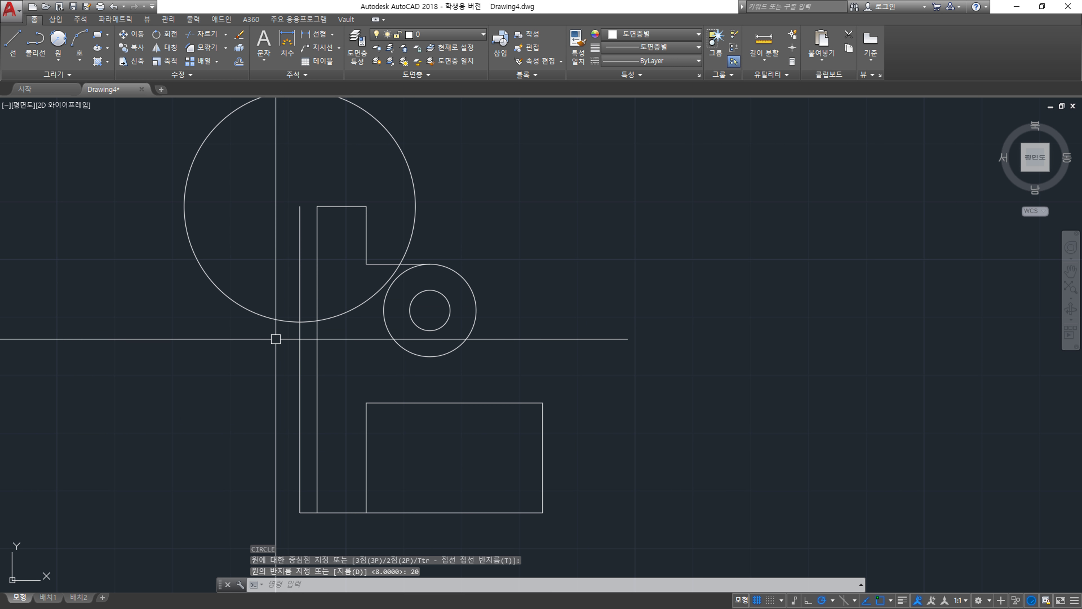
# Draw a radius-3 circle where the large circle meets the left line.
pyautogui.write('c')
pyautogui.press('Return')
pyautogui.click(300, 321)
pyautogui.press('Return')
pyautogui.scroll(1, 302, 325)
pyautogui.scroll(2, 310, 306)
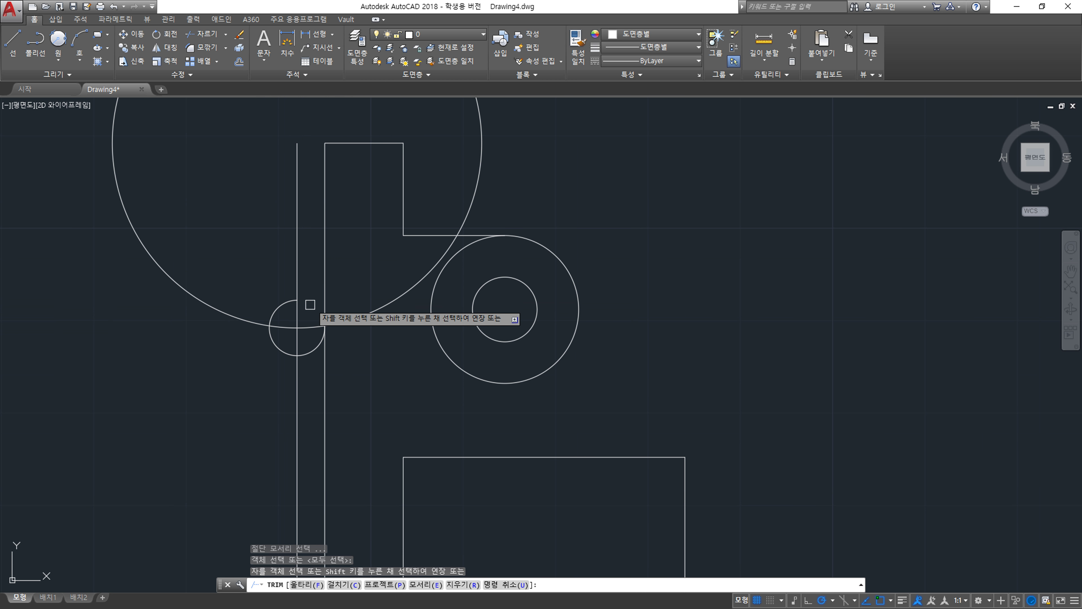
# Erase the radius-20 circle and trim the left line above the radius-3 arc.
pyautogui.click(375, 310)
pyautogui.write('e')
pyautogui.press('Return')
pyautogui.write('tr')
pyautogui.press('Return')
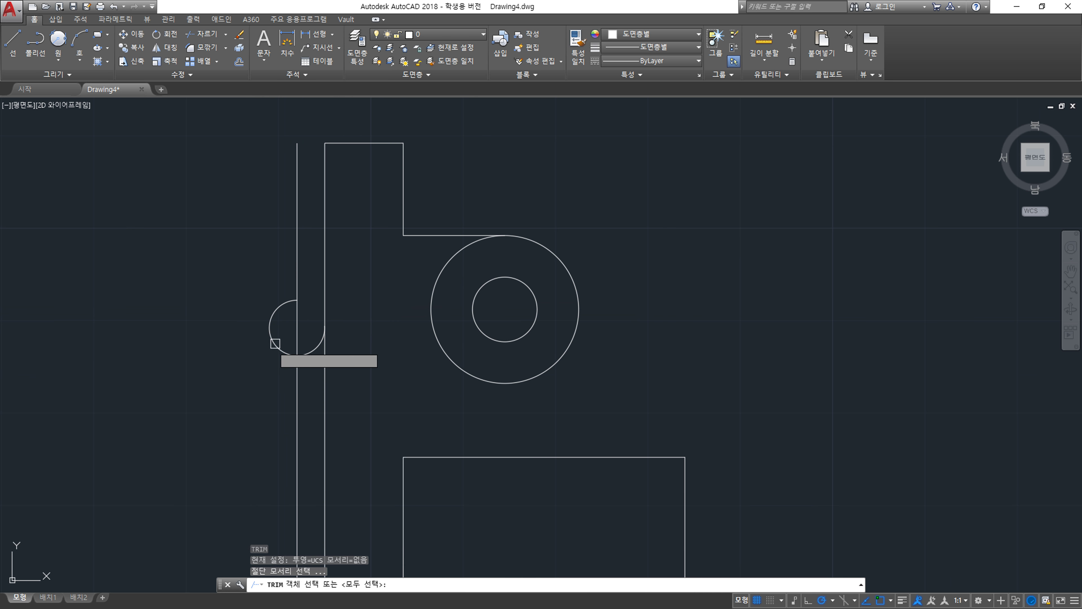
pyautogui.scroll(-2, 251, 341)
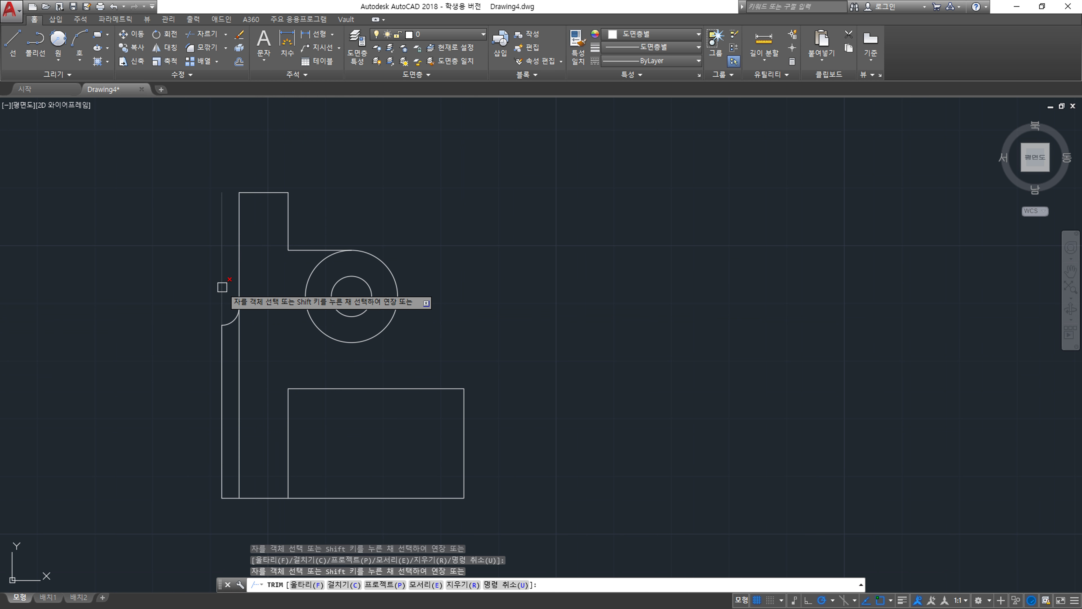
pyautogui.click(222, 287)
pyautogui.moveTo(415, 336)
pyautogui.mouseDown(button='middle')
pyautogui.moveTo(422, 307)
pyautogui.moveTo(444, 313)
pyautogui.mouseUp(button='middle')
pyautogui.moveTo(514, 428); pyautogui.dragTo(557, 414, button='middle')
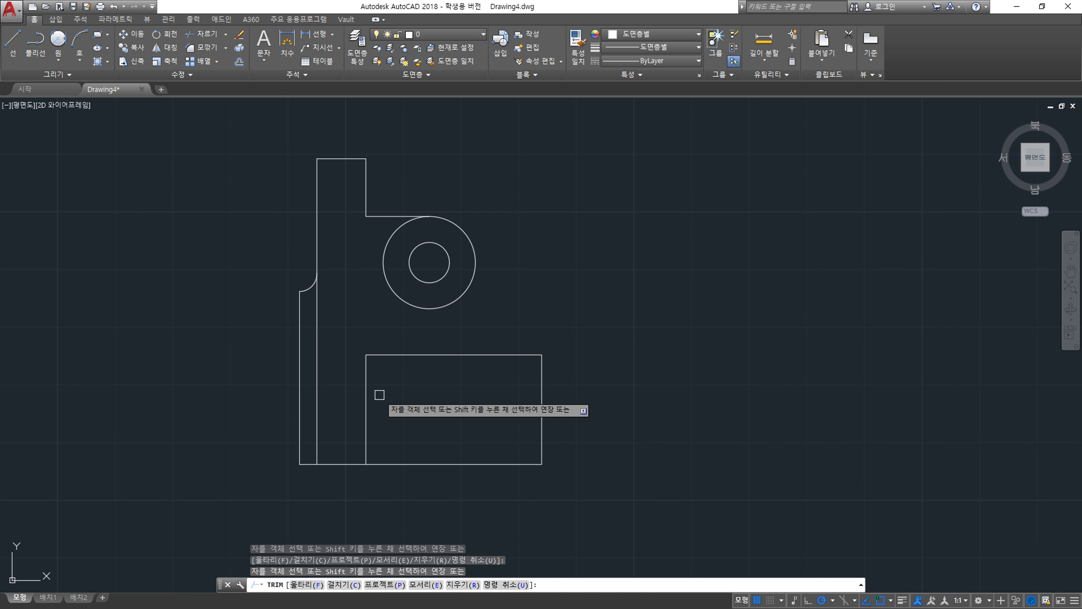
pyautogui.press('Escape')
pyautogui.click(363, 389)
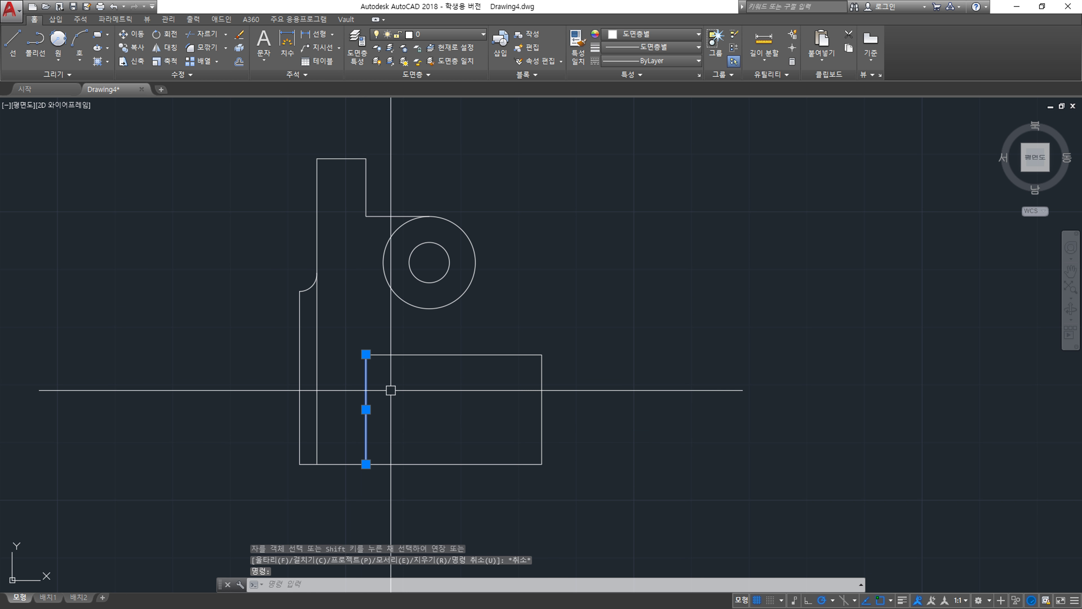
# Erase the lower block's inner left edge.
pyautogui.press('Escape')
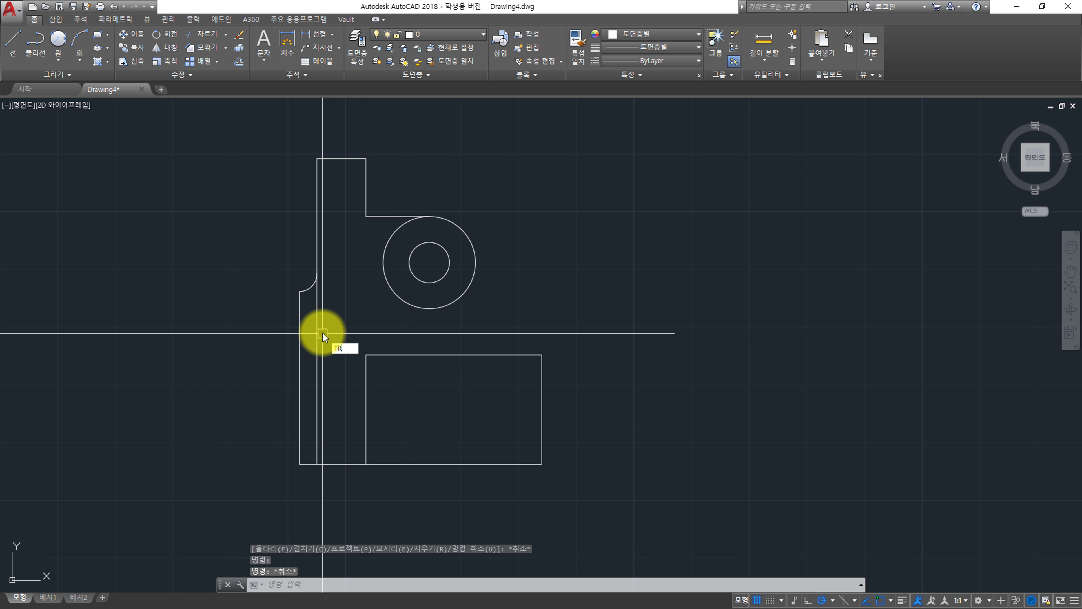
pyautogui.click(365, 386)
pyautogui.write('e')
pyautogui.press('Return')
pyautogui.press('Escape')
pyautogui.scroll(-2, 252, 350)
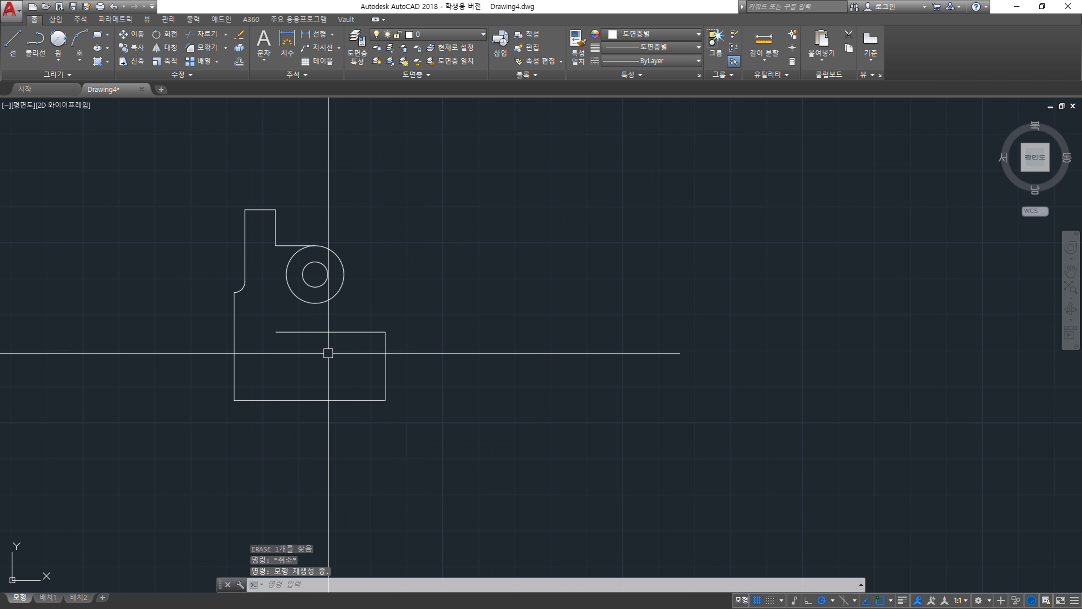
pyautogui.moveTo(260, 374); pyautogui.dragTo(294, 377, button='middle')
# Start a linear dimension along the block's bottom, then cancel it.
pyautogui.write('li')
pyautogui.press('Return')
pyautogui.click(267, 402)
pyautogui.click(413, 408)
pyautogui.press('Escape')
pyautogui.scroll(6, 356, 315)
pyautogui.scroll(-6, 355, 315)
pyautogui.scroll(2, 301, 347)
# Draw a line from the lower block's top edge tangent to the outer circle.
pyautogui.write('l')
pyautogui.press('Return')
pyautogui.click(290, 364)
pyautogui.keyDown('shift'); pyautogui.rightClick(411, 304); pyautogui.keyUp('shift')
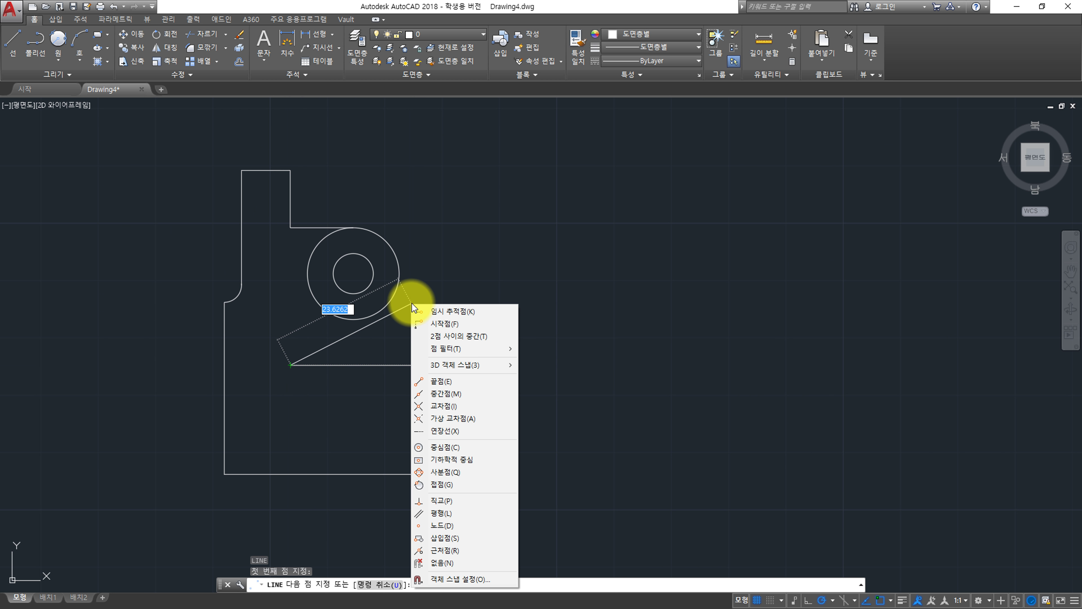
pyautogui.click(455, 483)
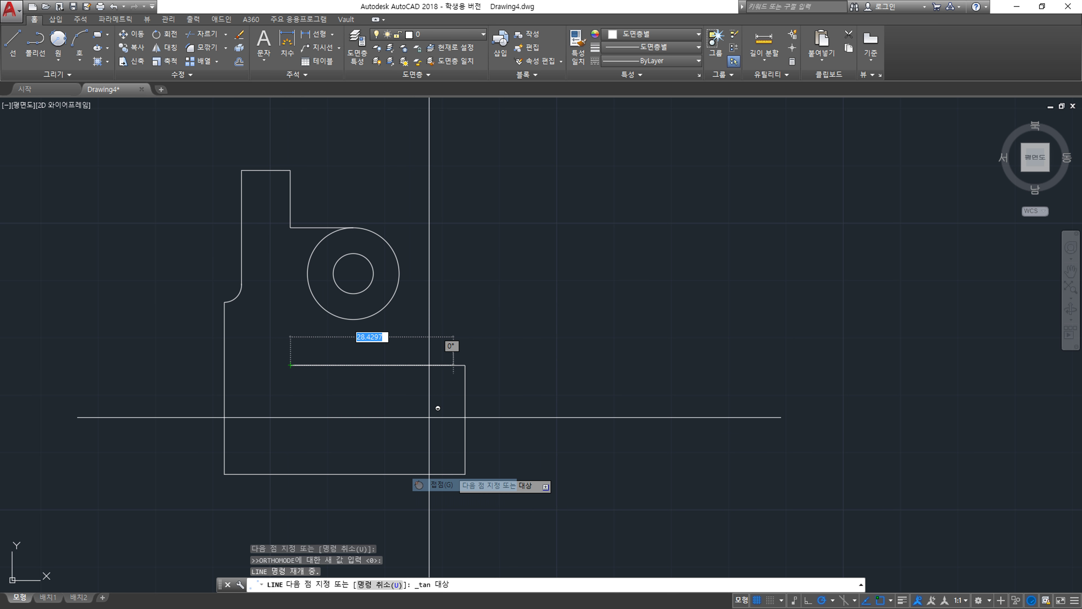
pyautogui.click(397, 307)
pyautogui.press('Escape')
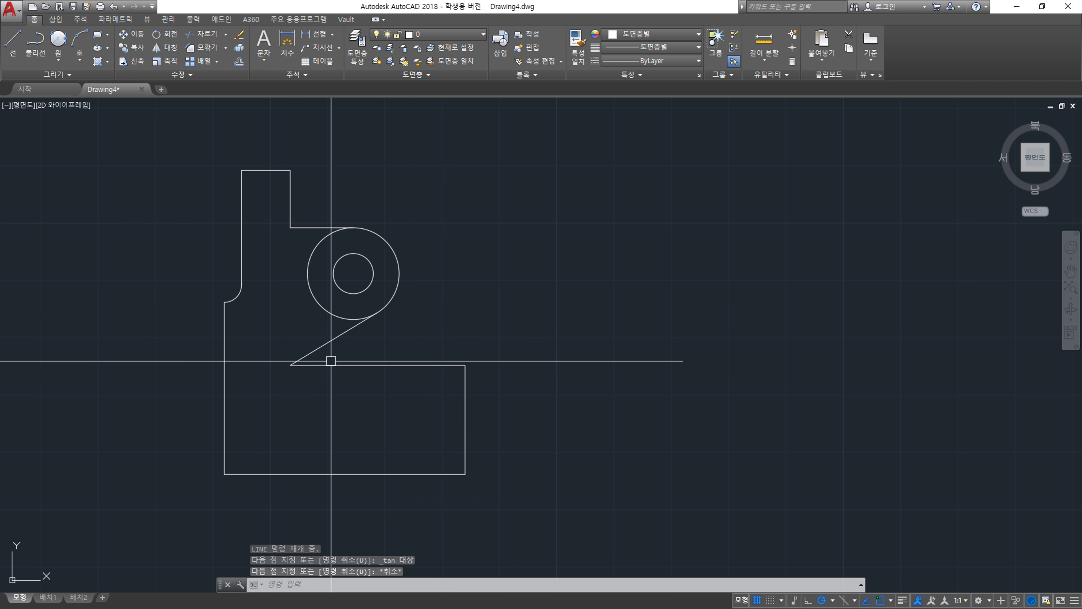
pyautogui.scroll(2, 330, 361)
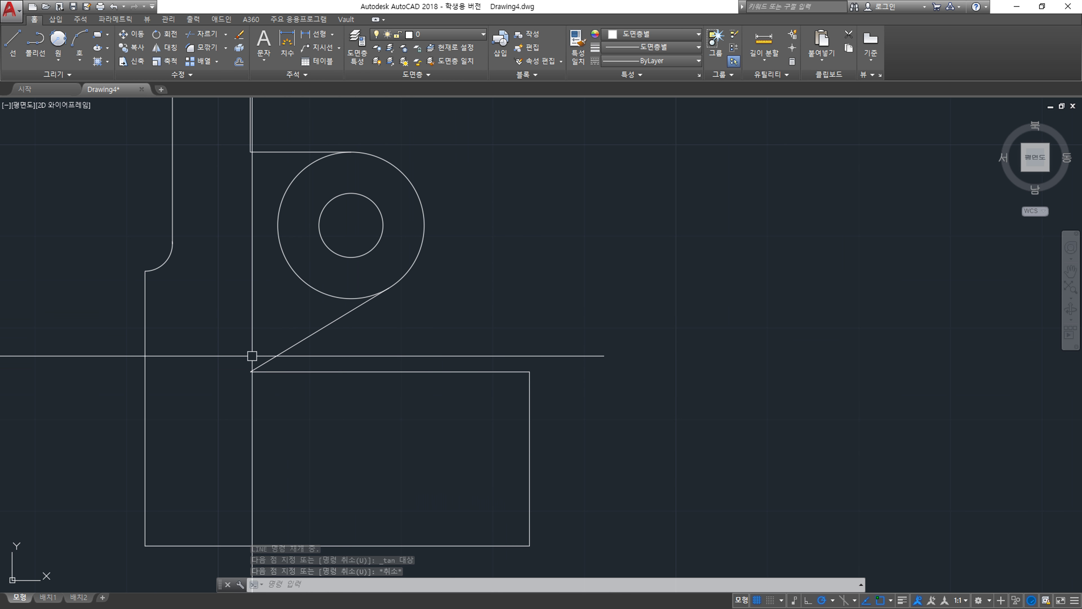
pyautogui.scroll(-1, 399, 353)
pyautogui.scroll(1, 422, 341)
pyautogui.scroll(-2, 503, 307)
pyautogui.scroll(1, 333, 374)
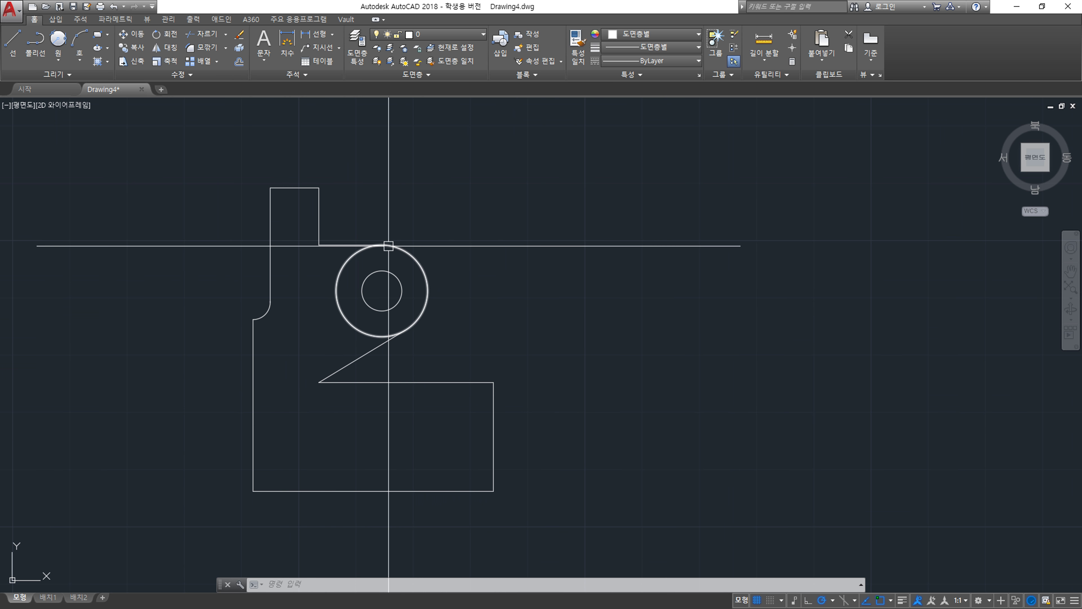
# Start a fillet and choose to set its radius.
pyautogui.write('f')
pyautogui.press('Return')
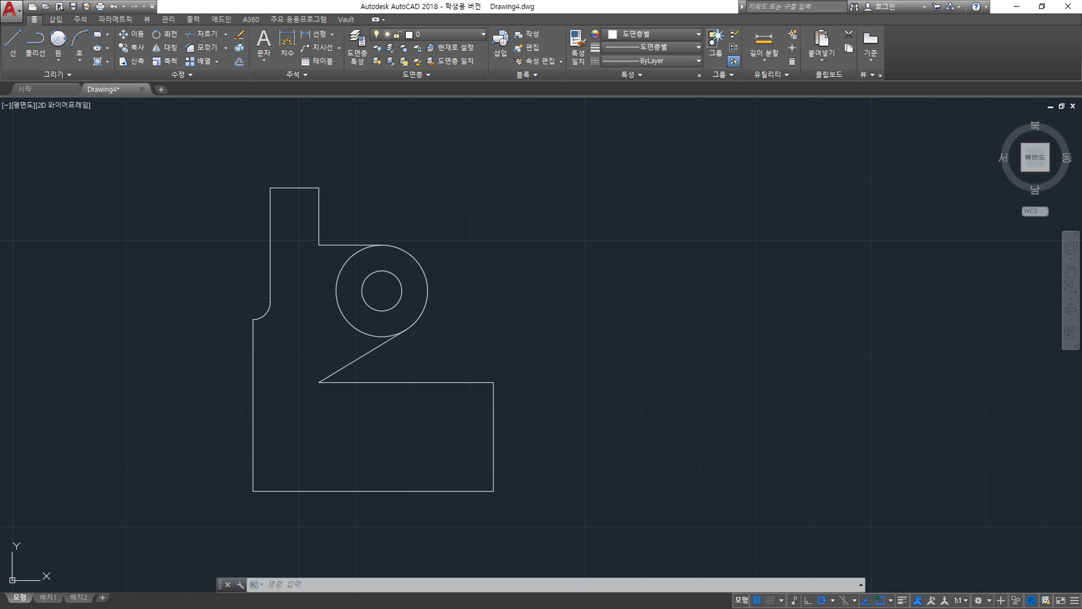
pyautogui.write('R')
pyautogui.press('Return')
# Round the upper tab's top-right corner with a radius-2 fillet.
pyautogui.write('2')
pyautogui.press('Return')
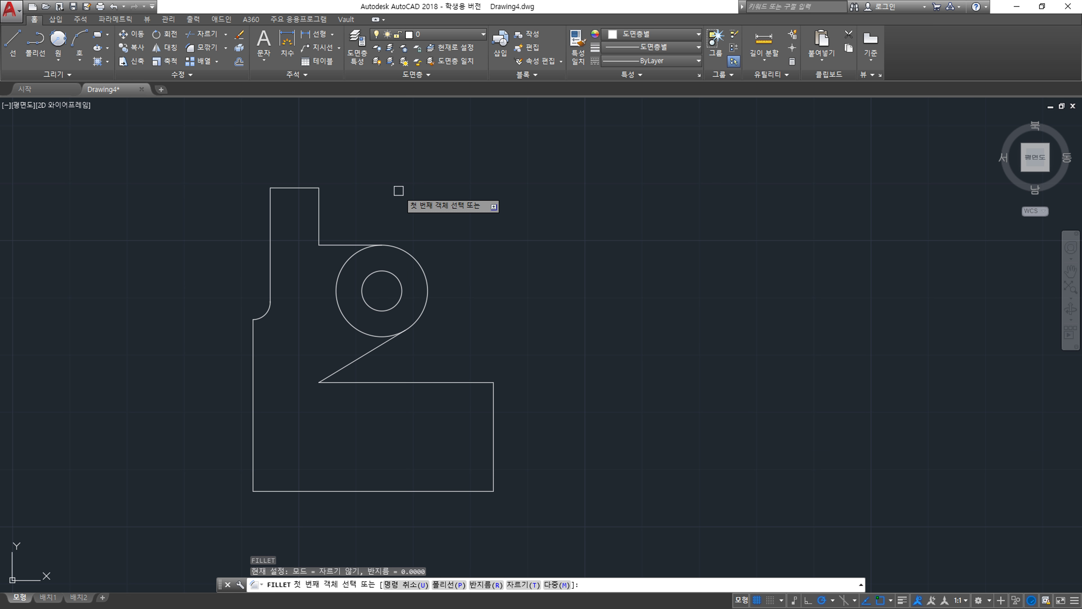
pyautogui.press('Return')
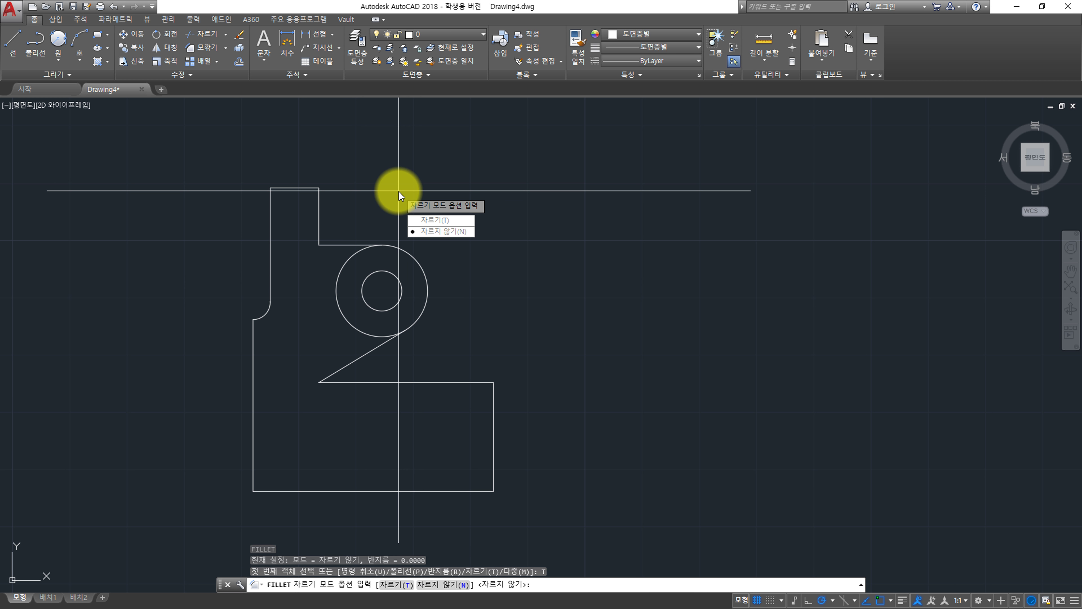
pyautogui.write('T')
pyautogui.press('Return')
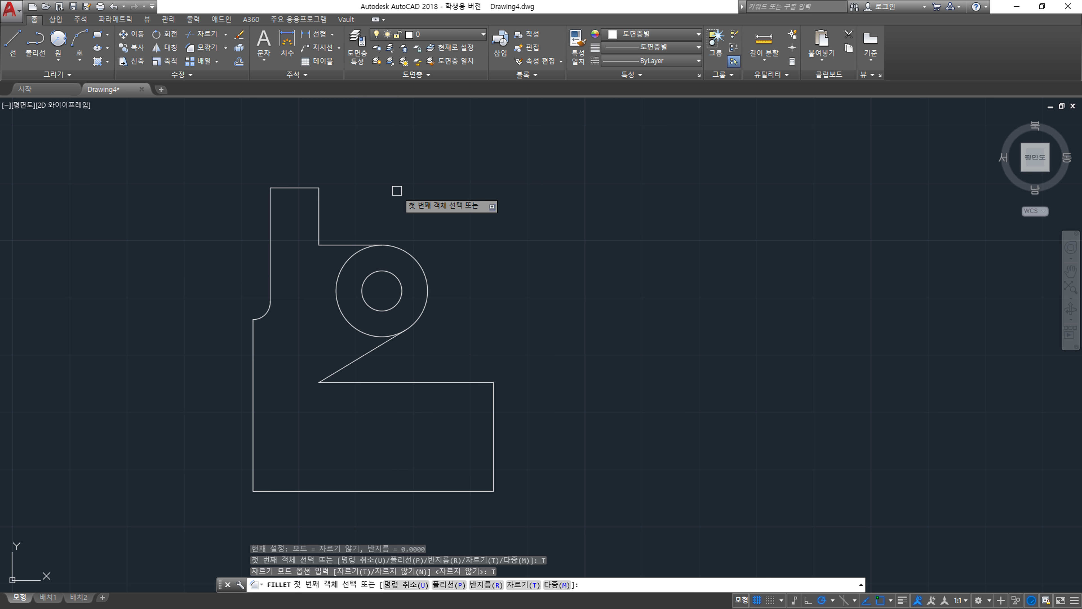
pyautogui.press('Return')
# Fillet the slanted line to the edge below at radius 3 with Trim set to No.
pyautogui.press('Return')
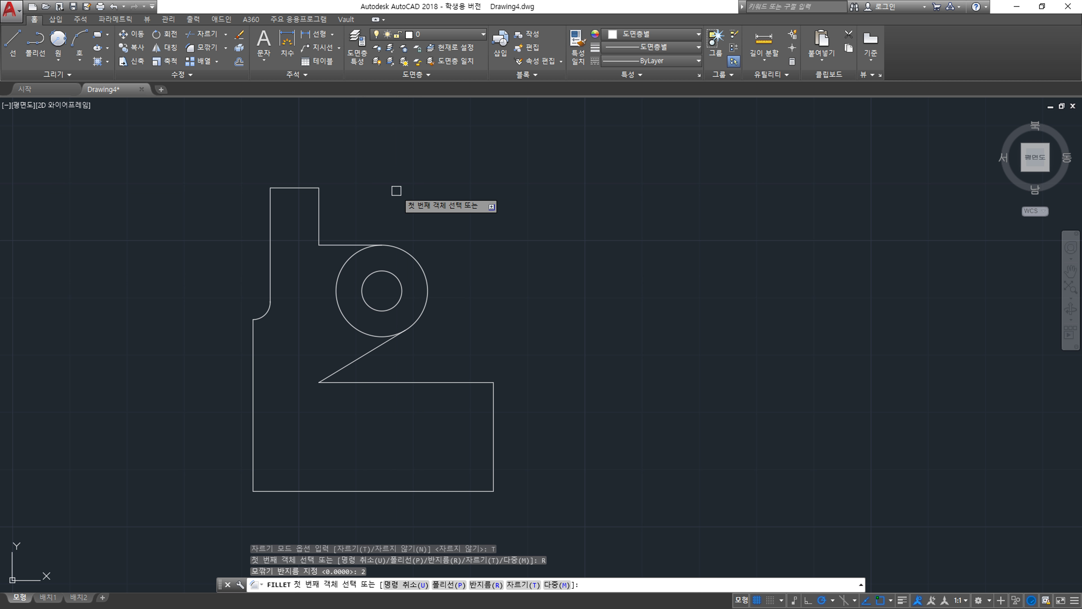
pyautogui.click(307, 188)
pyautogui.click(318, 209)
pyautogui.scroll(4, 336, 434)
pyautogui.press('Return')
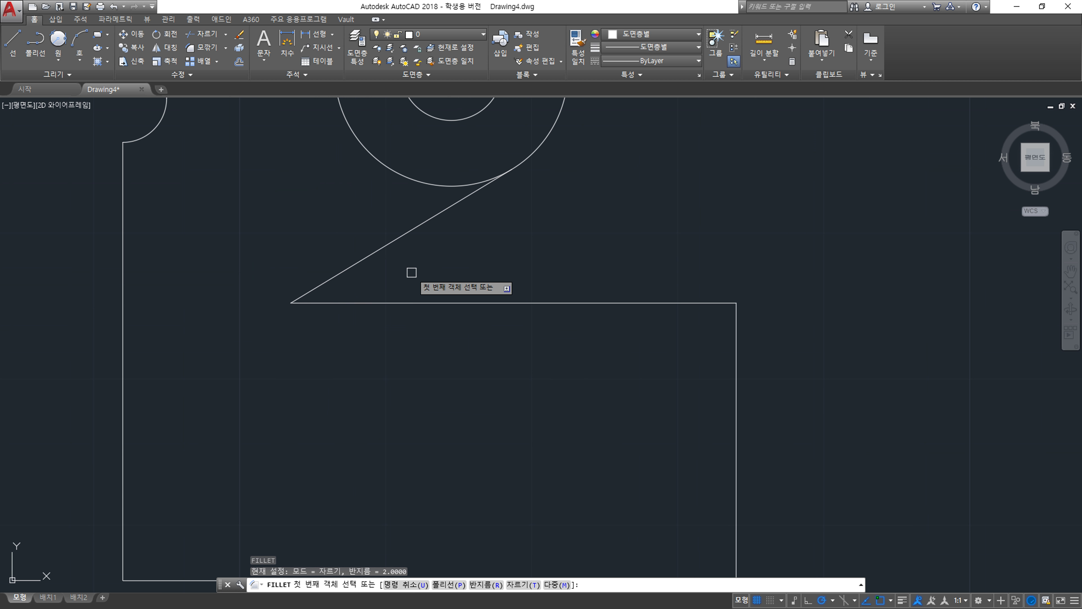
pyautogui.write('T')
pyautogui.press('Return')
pyautogui.write('N')
pyautogui.press('Return')
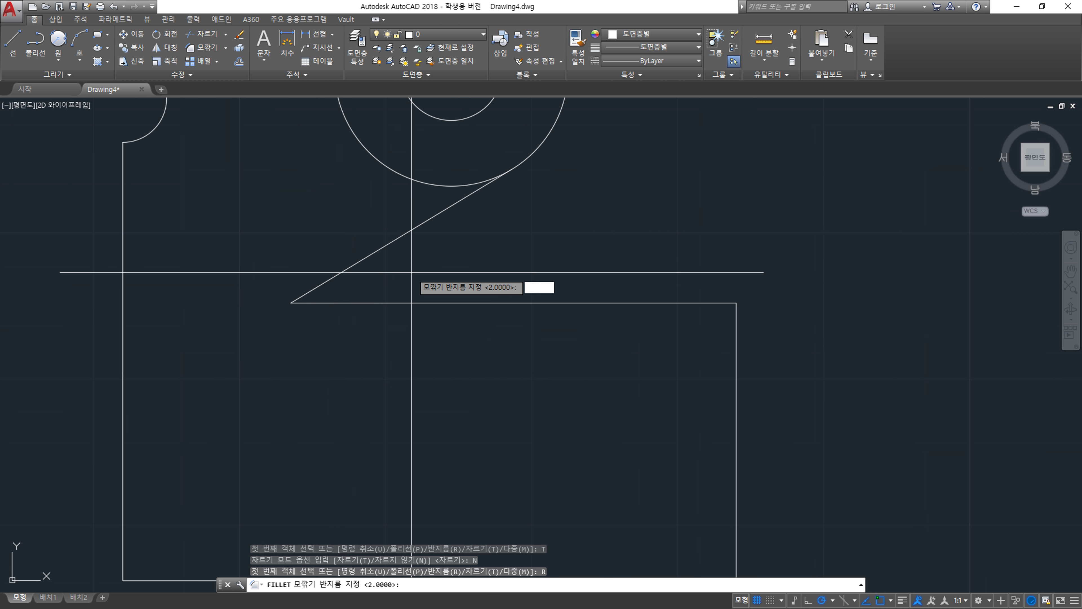
pyautogui.write('3')
pyautogui.press('Return')
pyautogui.click(352, 265)
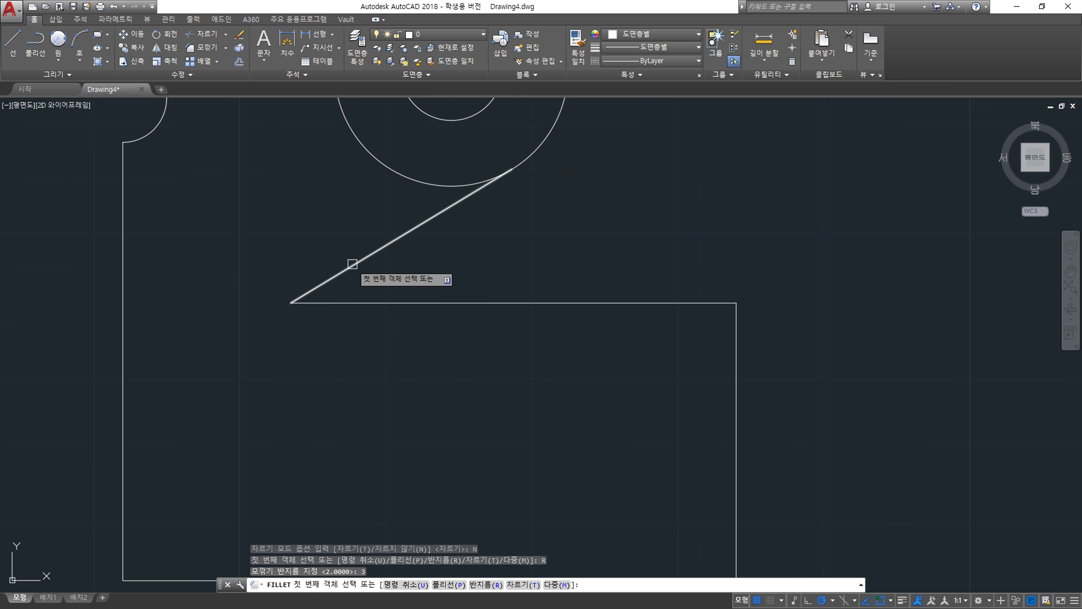
pyautogui.click(367, 303)
pyautogui.scroll(-4, 283, 249)
pyautogui.scroll(2, 470, 337)
pyautogui.write('CHA')
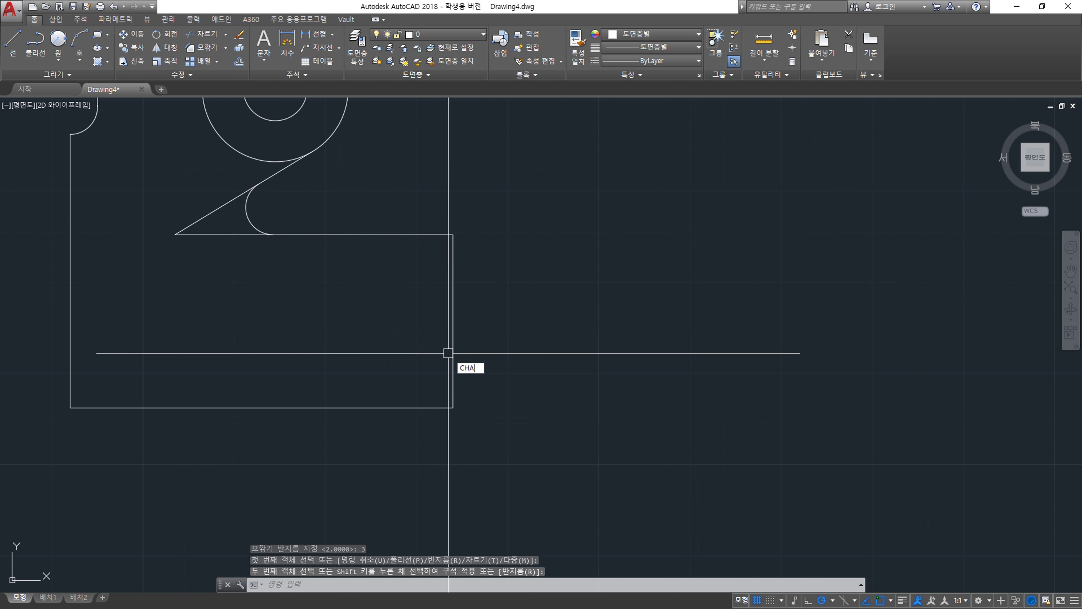
pyautogui.press('Return')
# Chamfer the right vertical and bottom lines with distances 6 and 6.
pyautogui.write('d')
pyautogui.press('Return')
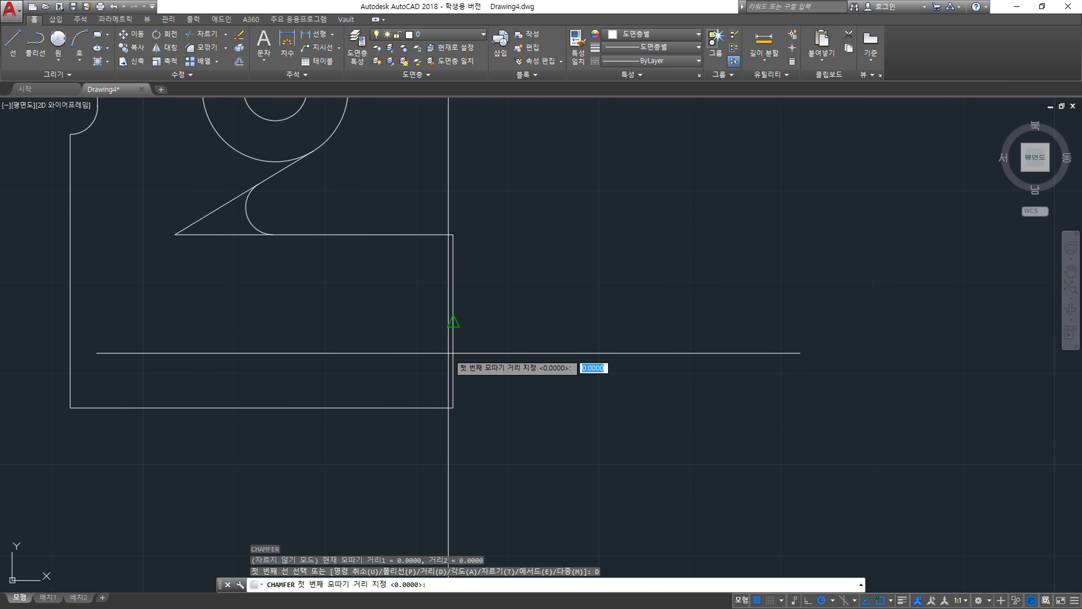
pyautogui.write('6')
pyautogui.press('Return')
pyautogui.press('Return')
pyautogui.click(452, 353)
pyautogui.click(423, 407)
pyautogui.press('Escape')
pyautogui.press('Return')
pyautogui.press('Return')
# Recentre the view and select the slanted and horizontal lines near the notch to inspect them.
pyautogui.scroll(-3, 444, 394)
pyautogui.press('Escape')
pyautogui.scroll(2, 411, 279)
pyautogui.moveTo(317, 307); pyautogui.dragTo(409, 294, button='middle')
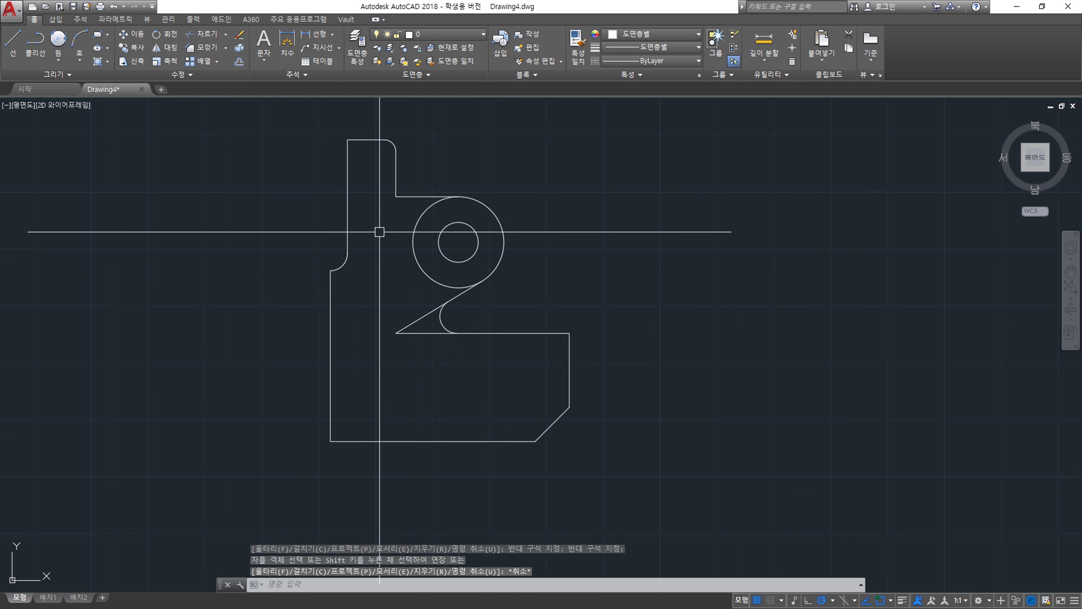
pyautogui.scroll(3, 442, 309)
pyautogui.scroll(4, 415, 316)
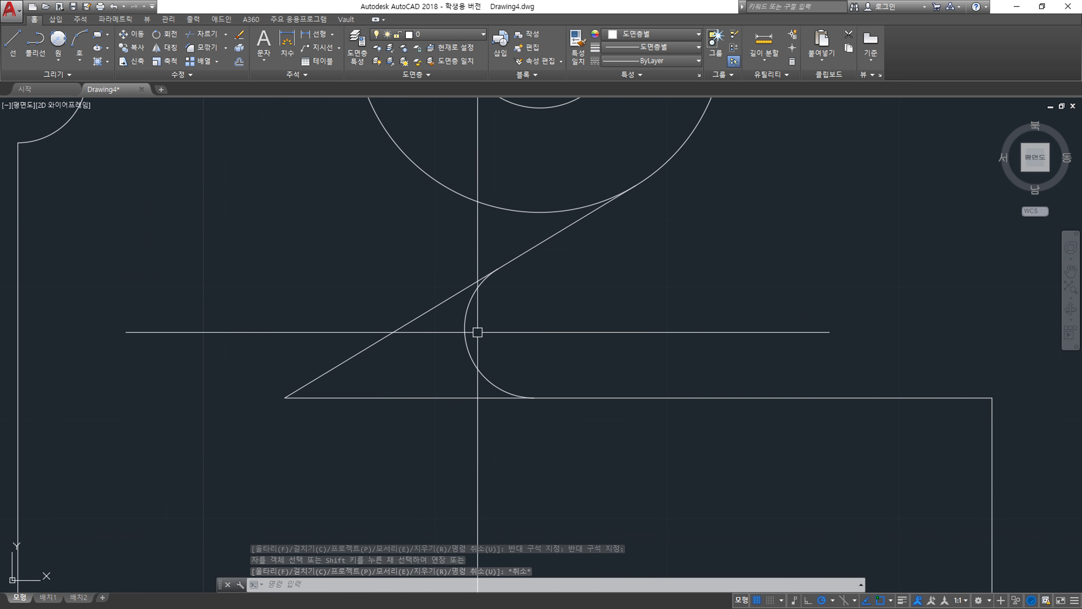
pyautogui.click(436, 304)
pyautogui.press('Escape')
pyautogui.click(457, 396)
pyautogui.moveTo(603, 452); pyautogui.dragTo(449, 395, button='middle')
pyautogui.press('Escape')
pyautogui.click(307, 235)
pyautogui.click(307, 341)
pyautogui.click(307, 351)
pyautogui.press('Escape')
pyautogui.press('Escape')
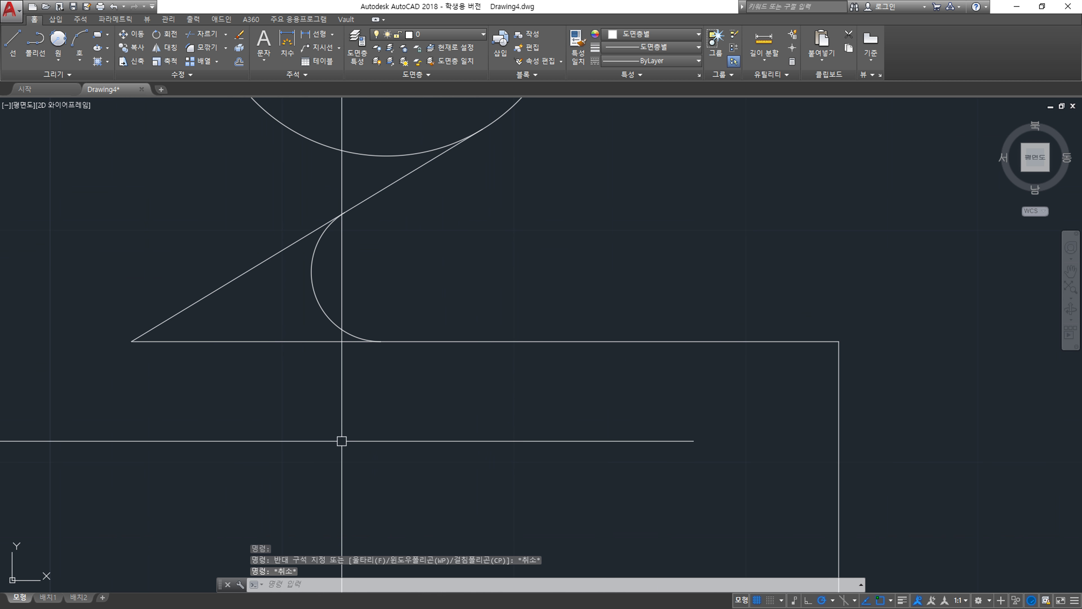
# Break the horizontal edge at the radius-3 arc's end point.
pyautogui.write('ER')
pyautogui.press('Return')
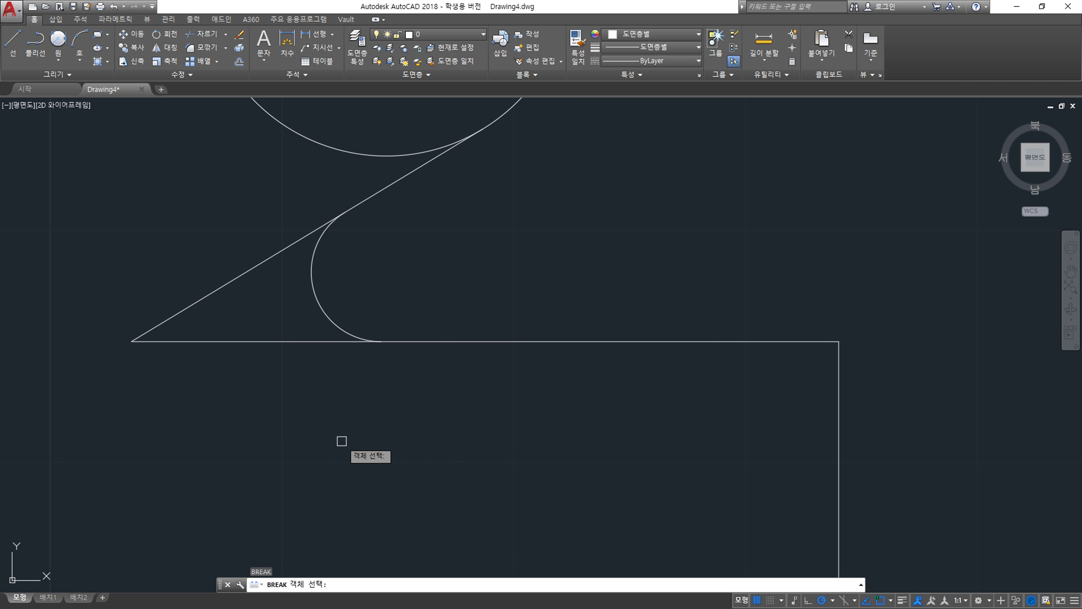
pyautogui.click(340, 340)
pyautogui.write('f')
pyautogui.press('Return')
pyautogui.press('F8')
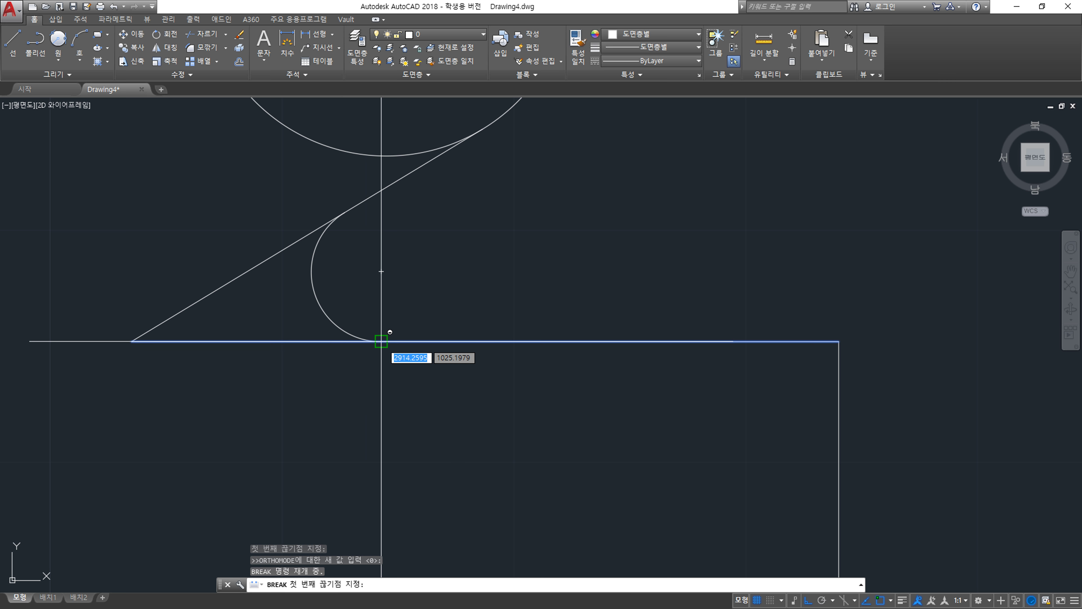
pyautogui.click(381, 341)
pyautogui.click(381, 341)
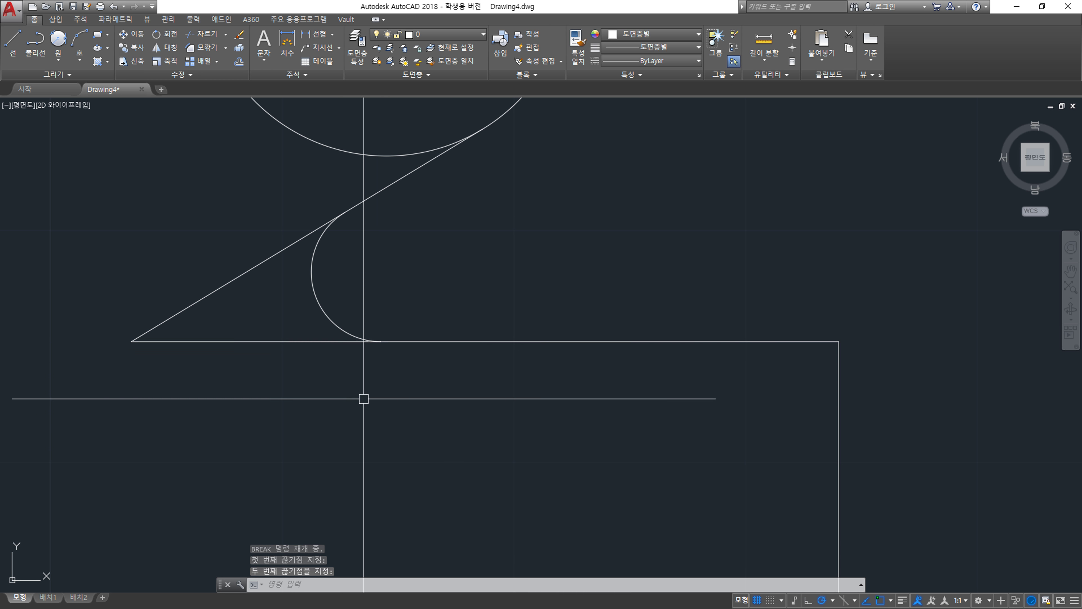
pyautogui.click(304, 341)
pyautogui.click(536, 342)
pyautogui.press('Escape')
pyautogui.moveTo(267, 250); pyautogui.dragTo(357, 326, button='middle')
# Break the slanted line where it meets the arc, then select the two split-off segments.
pyautogui.write('r')
pyautogui.press('Return')
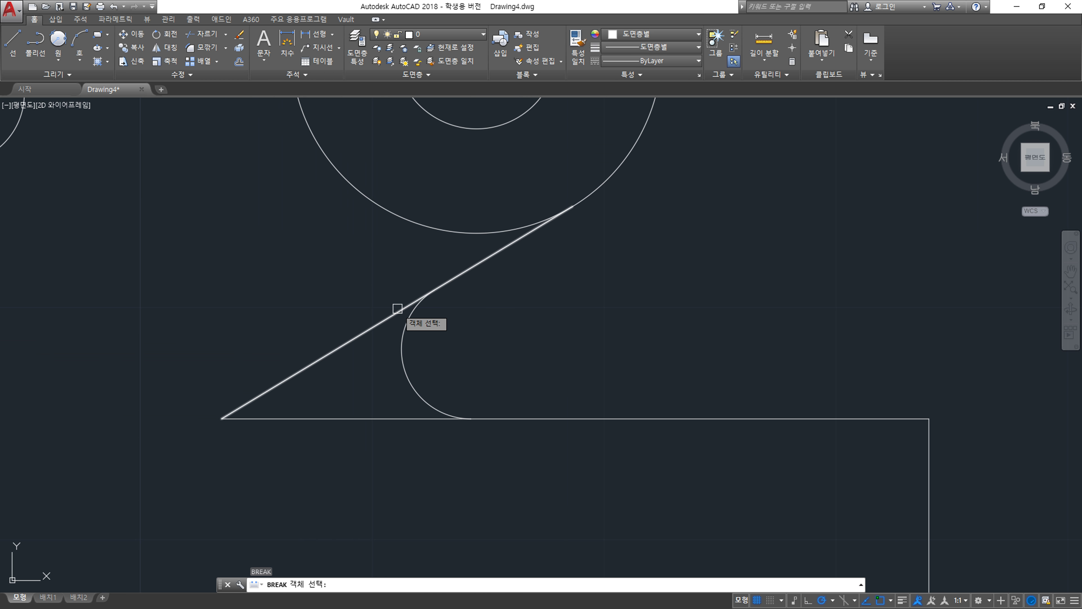
pyautogui.click(398, 308)
pyautogui.press('F8')
pyautogui.press('Escape')
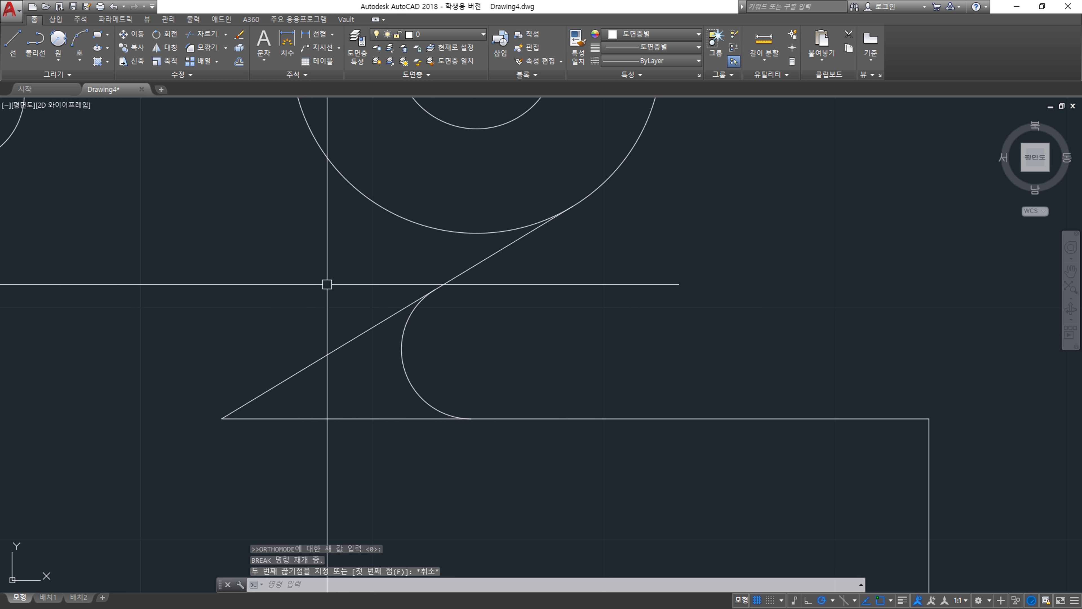
pyautogui.press('Return')
pyautogui.press('F8')
pyautogui.click(434, 289)
pyautogui.click(435, 288)
pyautogui.scroll(-2, 296, 307)
pyautogui.click(303, 328)
pyautogui.click(323, 350)
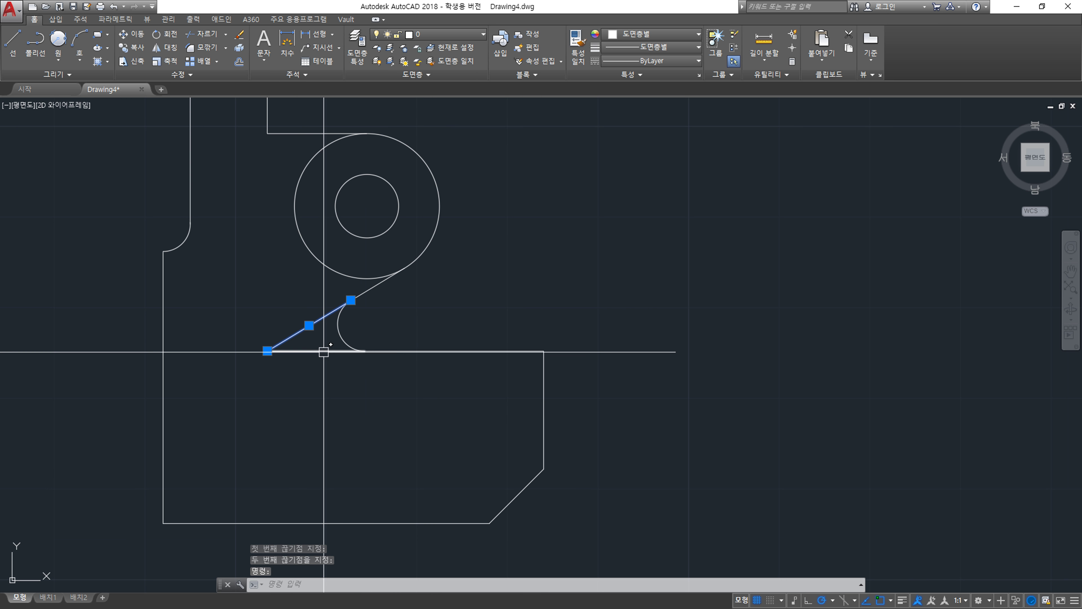
# Colour the selected slanted and short horizontal notch segments Red.
pyautogui.click(651, 34)
pyautogui.click(607, 149)
pyautogui.press('Escape')
pyautogui.scroll(-2, 515, 339)
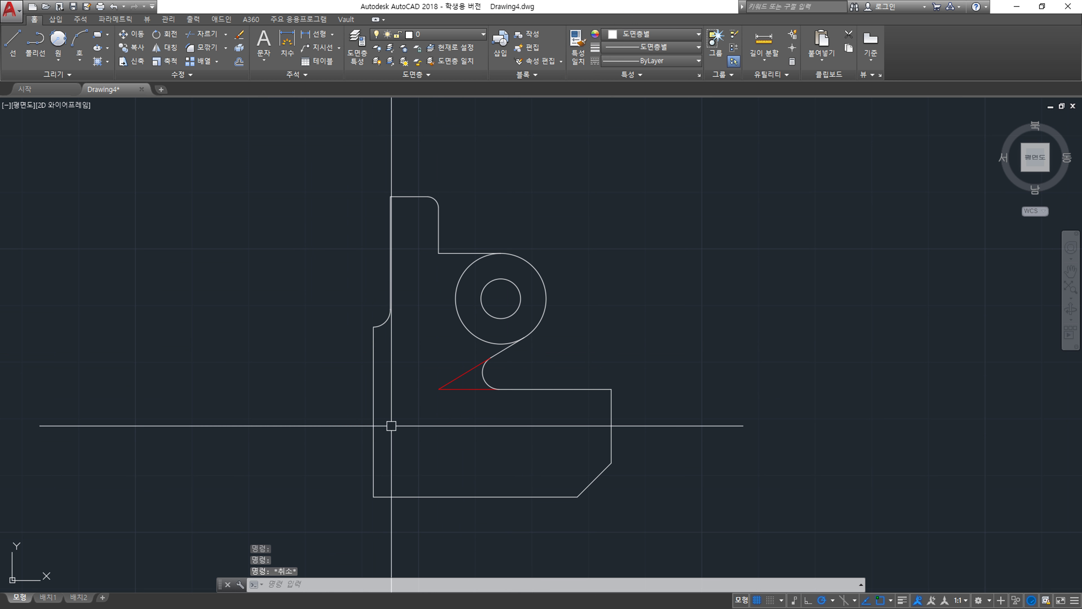
pyautogui.moveTo(454, 478); pyautogui.dragTo(486, 452, button='middle')
pyautogui.click(405, 382)
pyautogui.click(380, 366)
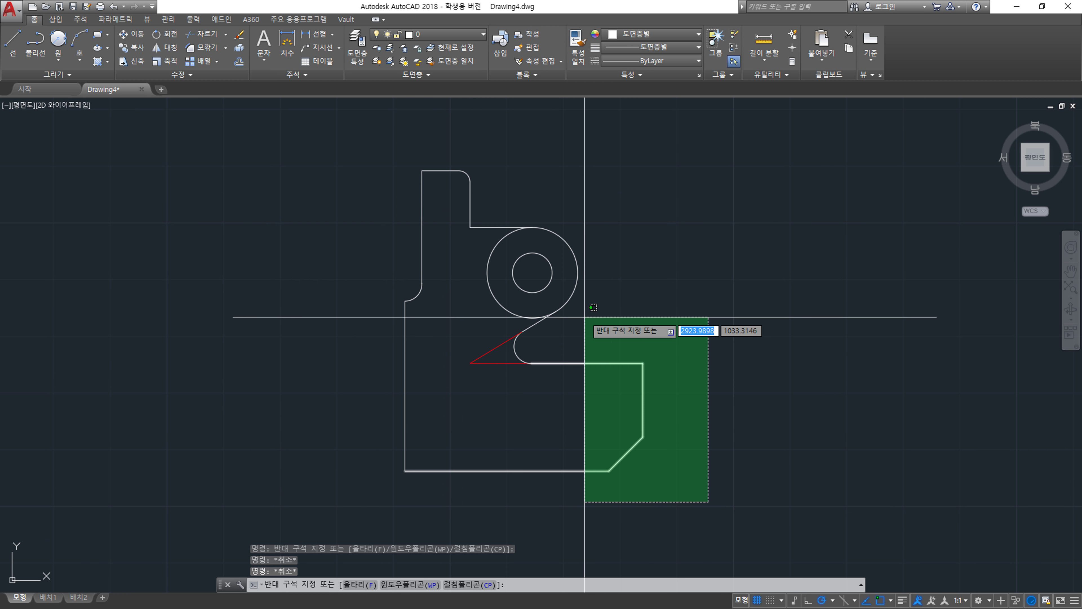
# Trim away the large circle's left half.
pyautogui.press('Escape')
pyautogui.write('TR')
pyautogui.press('Return')
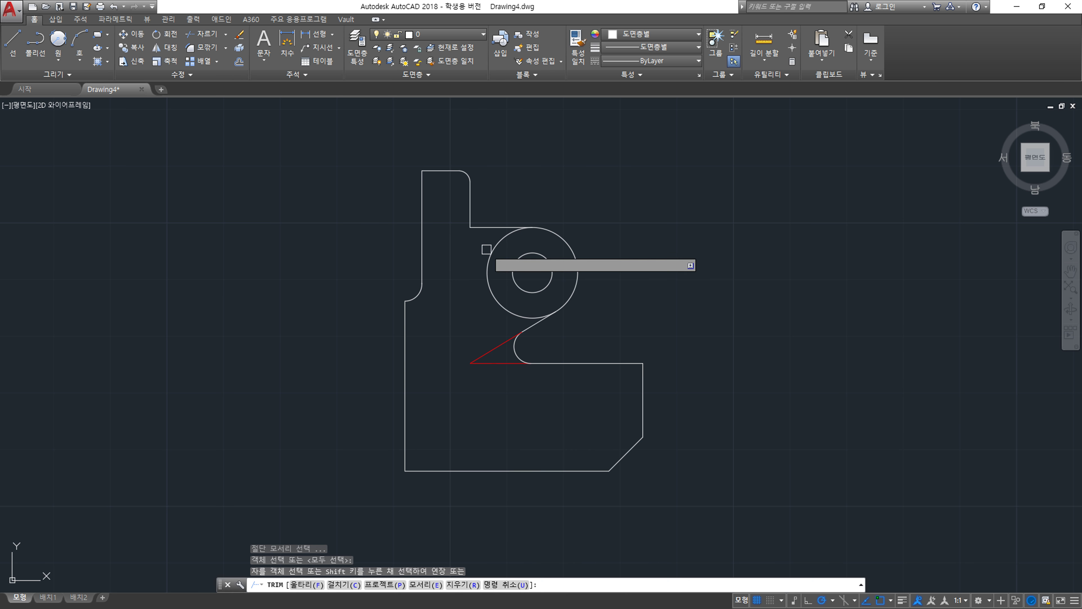
pyautogui.press('Return')
pyautogui.click(494, 248)
pyautogui.press('Escape')
# Mirror all half-part objects across the vertical centre line, keeping the originals.
pyautogui.click(697, 506)
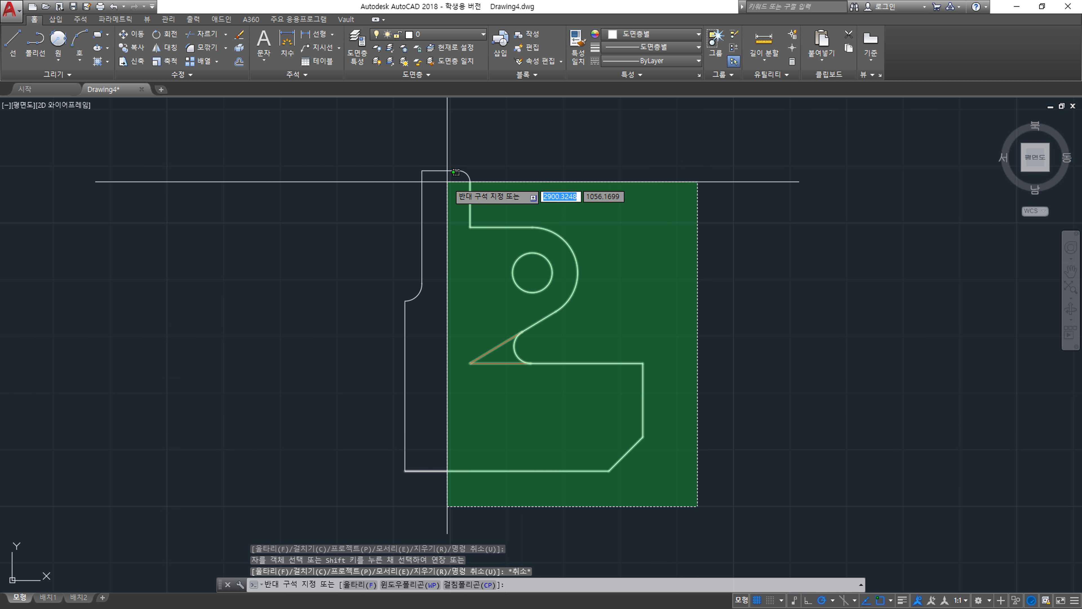
pyautogui.click(418, 146)
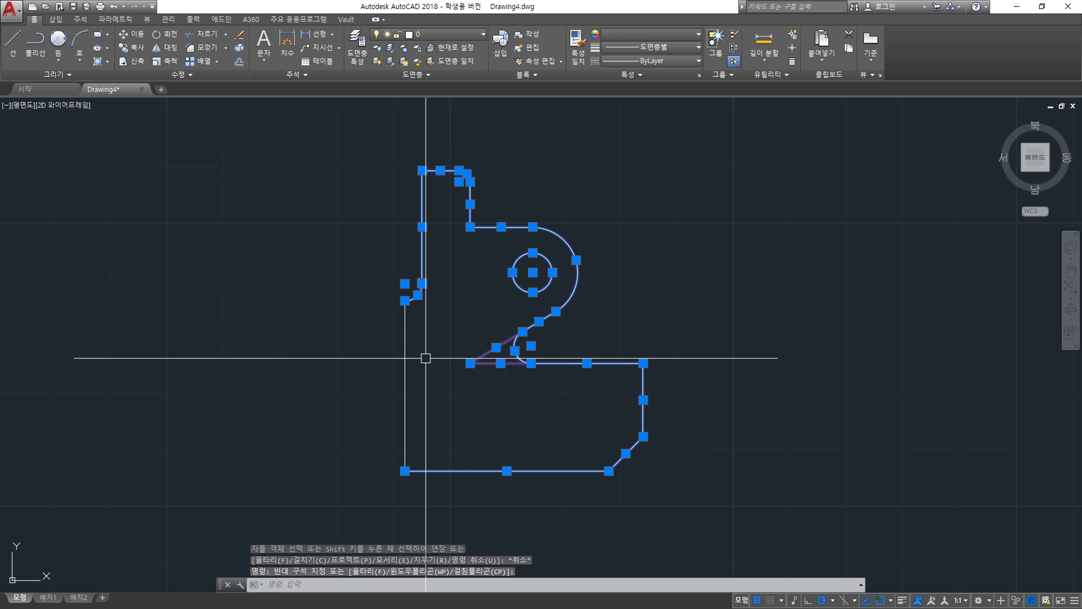
pyautogui.write('MI')
pyautogui.press('Return')
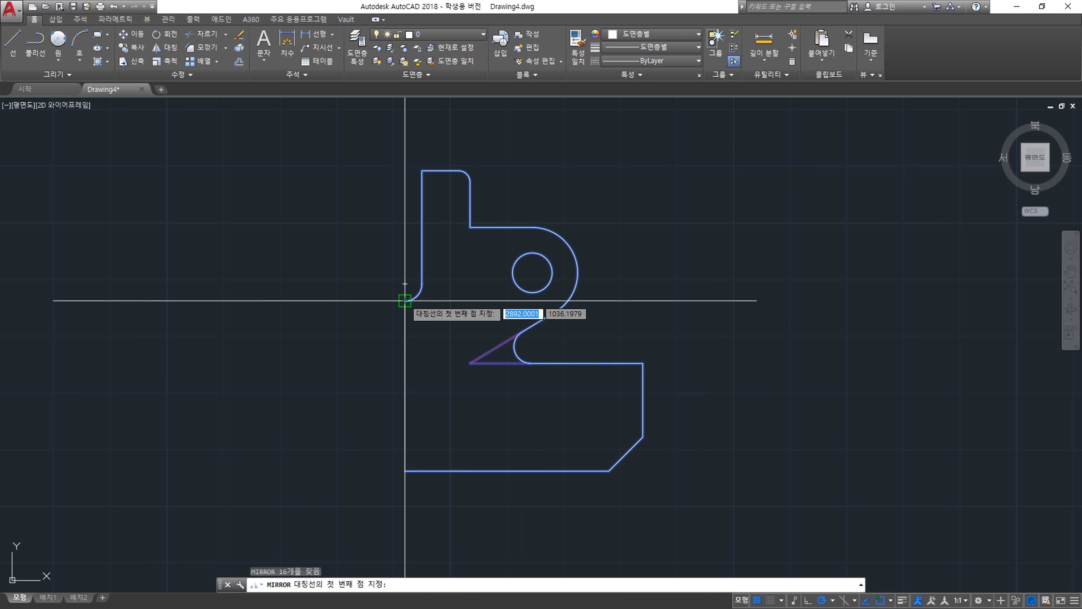
pyautogui.click(404, 301)
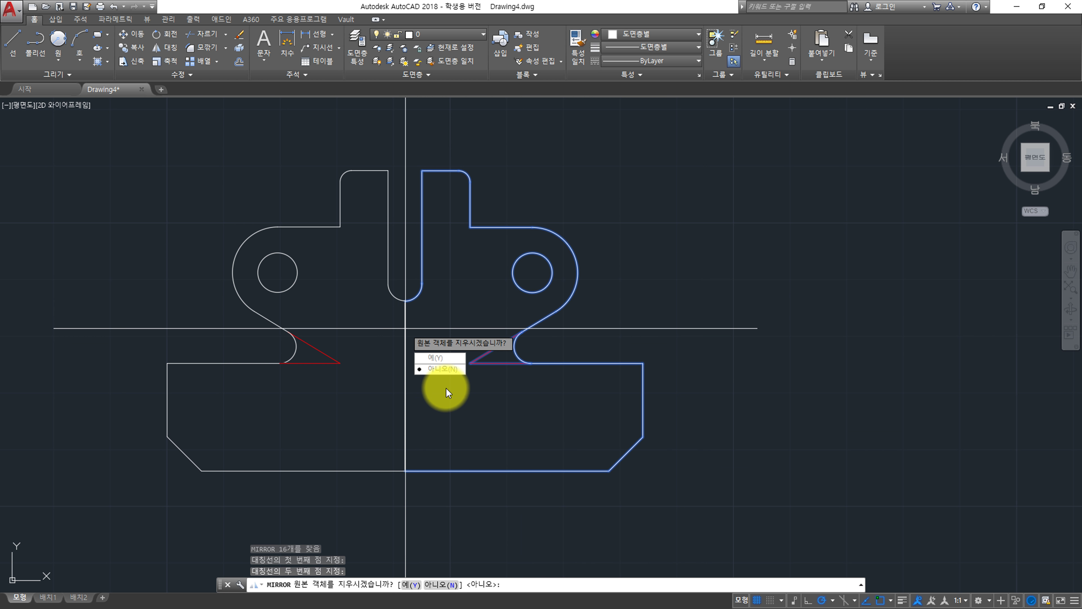
pyautogui.press('Return')
pyautogui.moveTo(345, 381); pyautogui.dragTo(405, 369, button='middle')
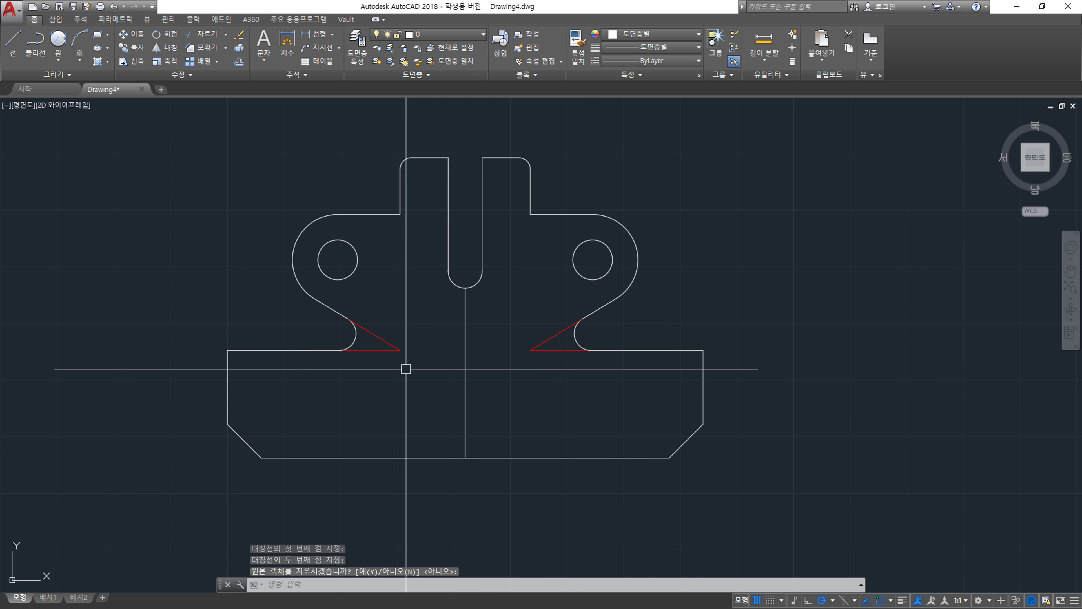
pyautogui.scroll(-2, 333, 351)
pyautogui.click(414, 350)
# Erase the vertical line below the slot and zoom in on the slot end.
pyautogui.write('e')
pyautogui.press('Return')
pyautogui.moveTo(490, 374); pyautogui.dragTo(464, 376, button='middle')
pyautogui.scroll(2, 495, 408)
pyautogui.scroll(2, 398, 290)
pyautogui.scroll(6, 392, 236)
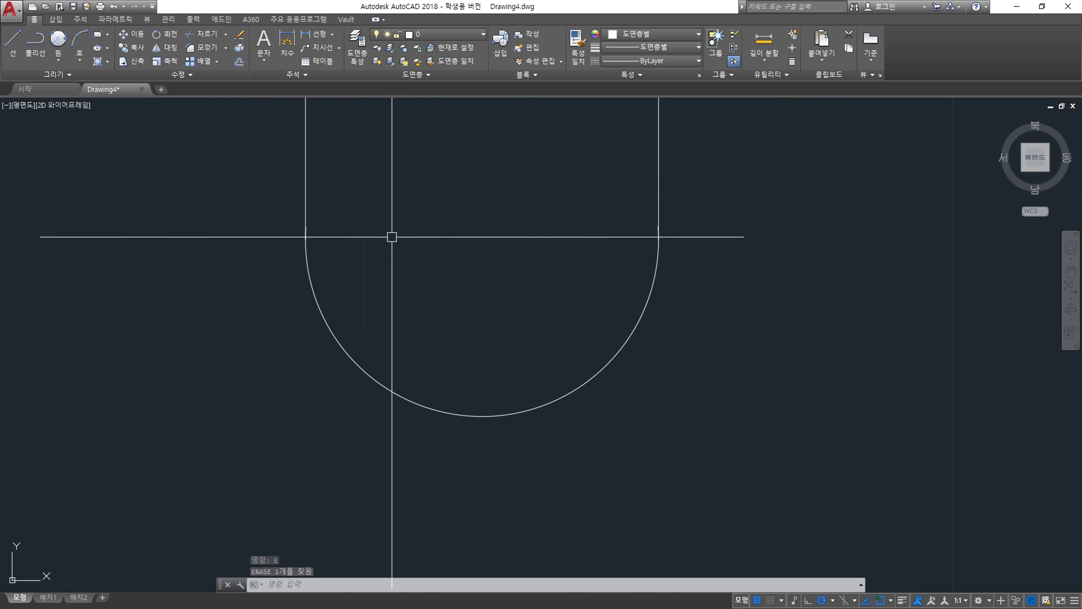
pyautogui.scroll(5, 348, 264)
# Start a trim at the slot end, zoom to inspect it, then cancel.
pyautogui.write('tr')
pyautogui.press('Return')
pyautogui.press('Return')
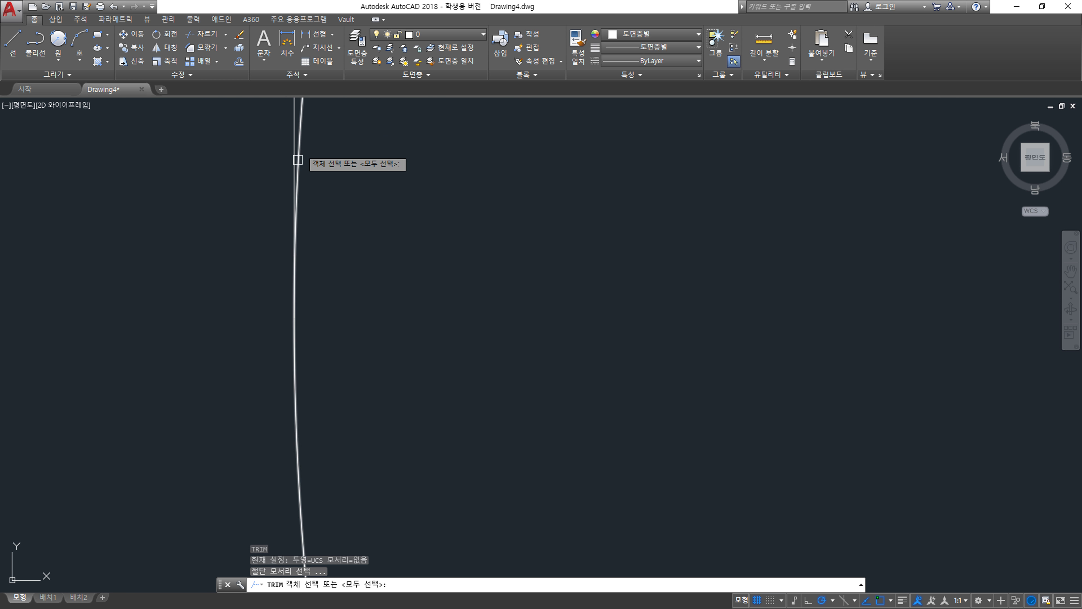
pyautogui.scroll(-4, 259, 338)
pyautogui.scroll(3, 536, 324)
pyautogui.scroll(3, 503, 260)
pyautogui.scroll(2, 448, 209)
pyautogui.scroll(-5, 450, 254)
pyautogui.scroll(-2, 580, 321)
pyautogui.scroll(1, 580, 322)
pyautogui.press('Escape')
pyautogui.click(55, 20)
# Create a centerline midway between the lower base's left and right vertical edges.
pyautogui.click(84, 19)
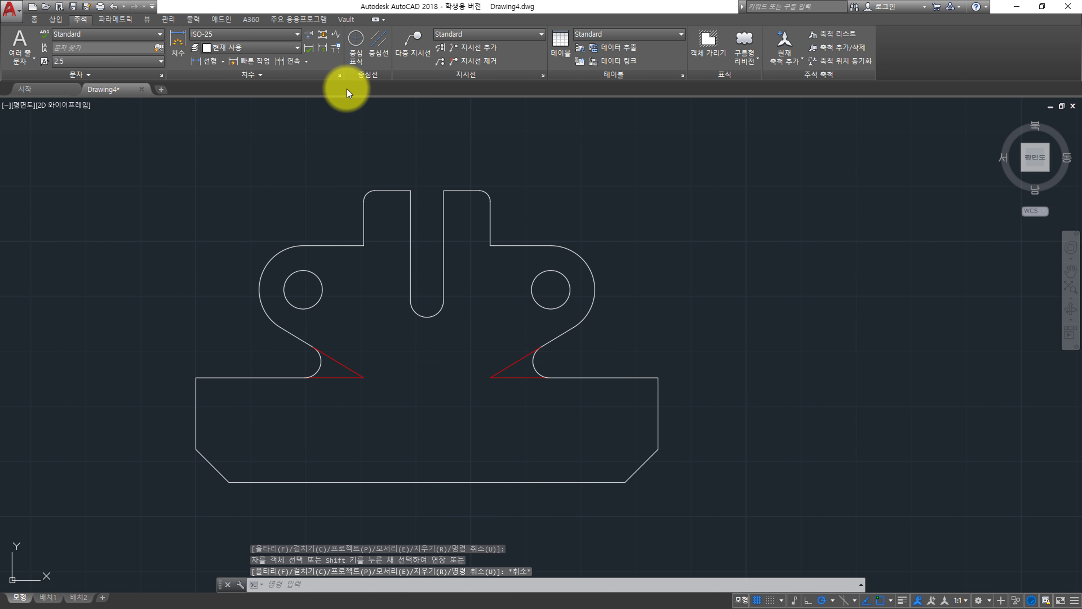
pyautogui.click(364, 37)
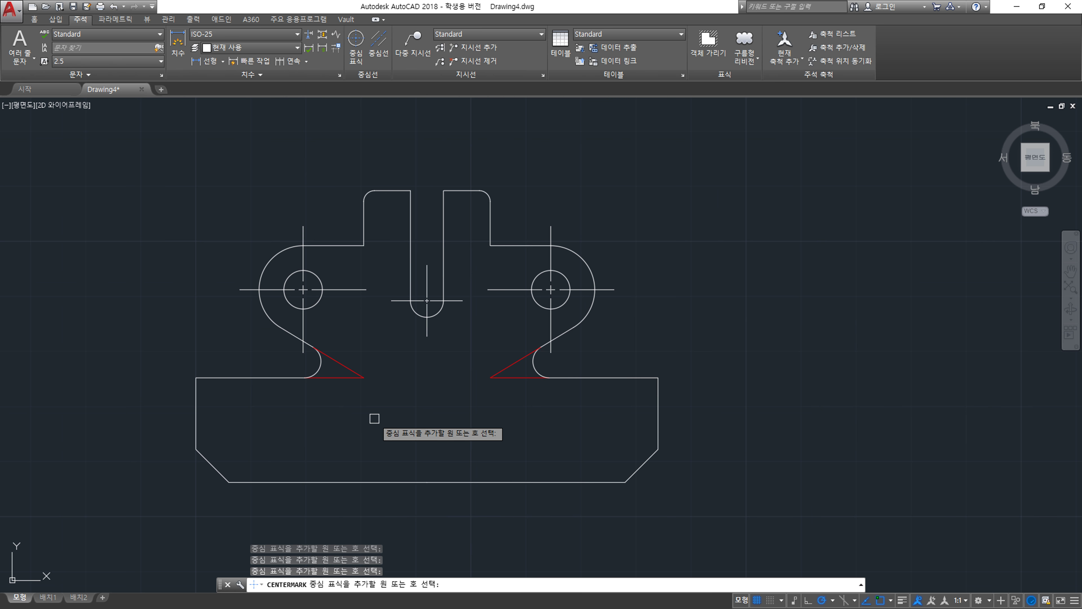
pyautogui.press('Escape')
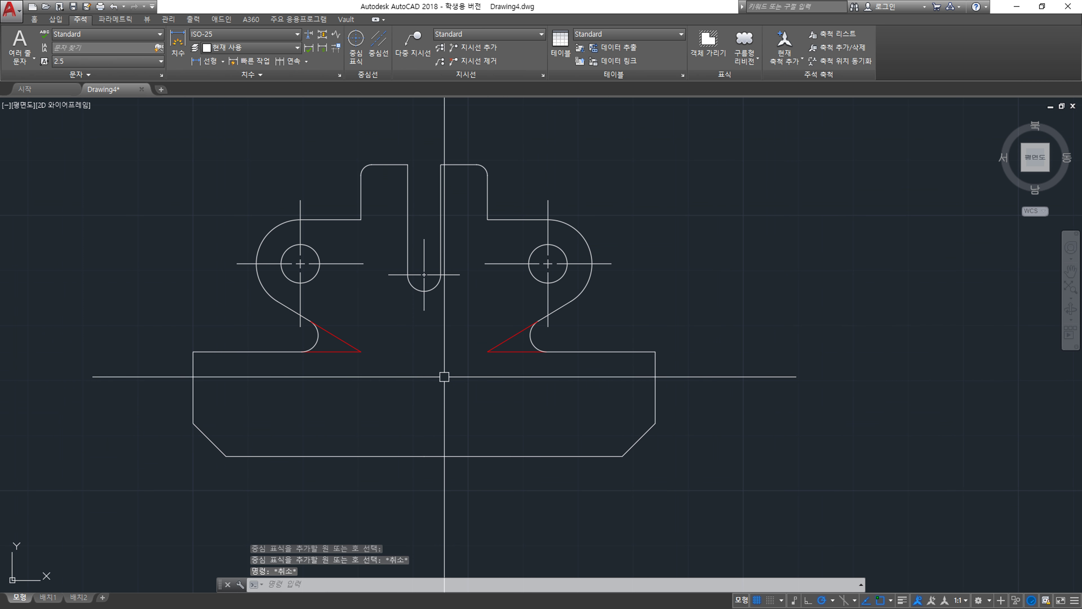
pyautogui.click(377, 41)
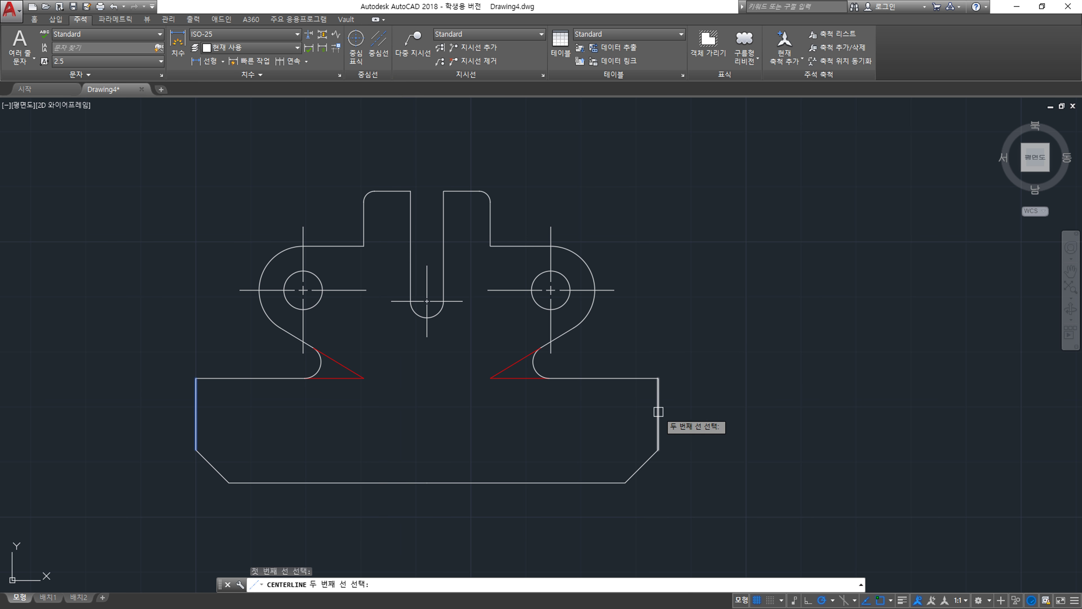
pyautogui.click(658, 412)
pyautogui.press('Escape')
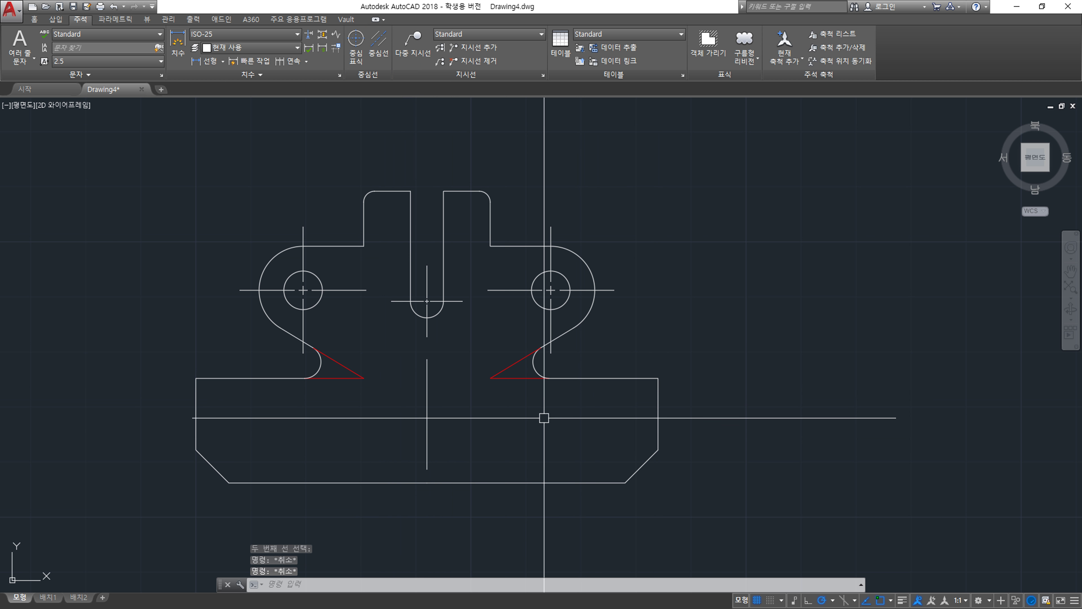
pyautogui.write('EX')
pyautogui.press('Return')
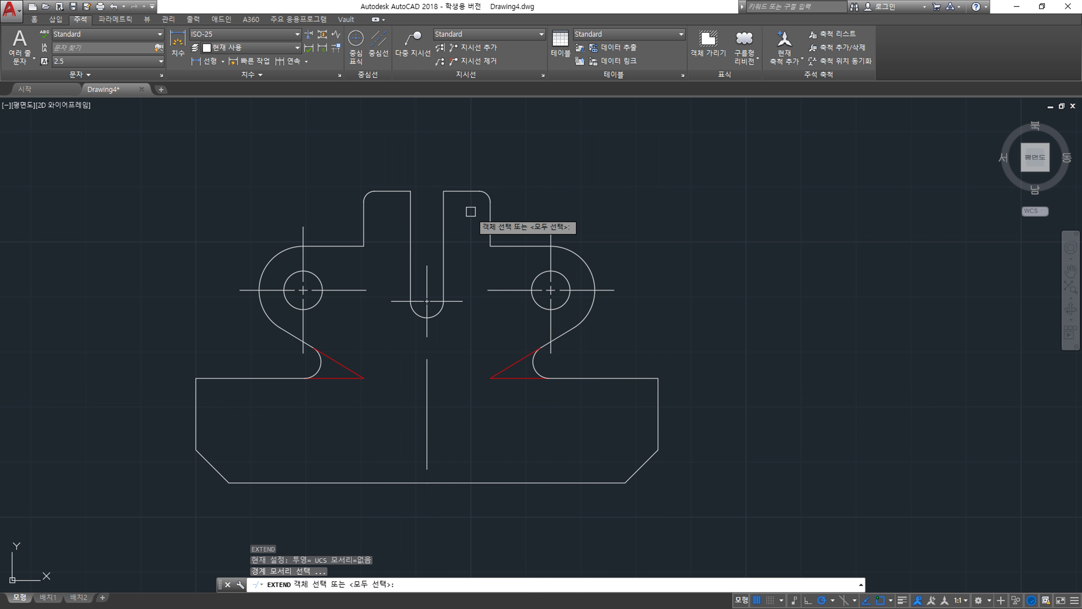
# Drag the vertical centerline's top grip up through the slot and reframe the part.
pyautogui.press('Escape')
pyautogui.click(427, 378)
pyautogui.press('Escape')
pyautogui.click(427, 359)
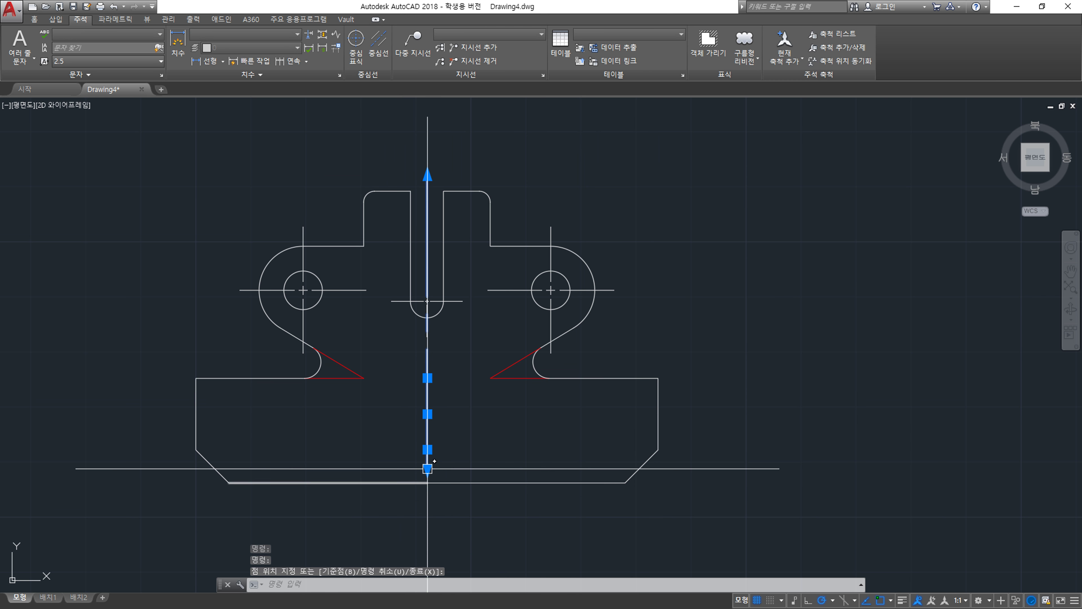
pyautogui.press('Escape')
pyautogui.scroll(-2, 491, 404)
pyautogui.scroll(2, 526, 436)
pyautogui.moveTo(382, 309); pyautogui.dragTo(445, 379, button='middle')
# Add linear dimensions of 6 across the slot and 23 across the upper tab.
pyautogui.write('DIMLI')
pyautogui.press('Return')
pyautogui.click(426, 230)
pyautogui.click(458, 231)
pyautogui.click(463, 191)
pyautogui.press('Return')
pyautogui.click(380, 242)
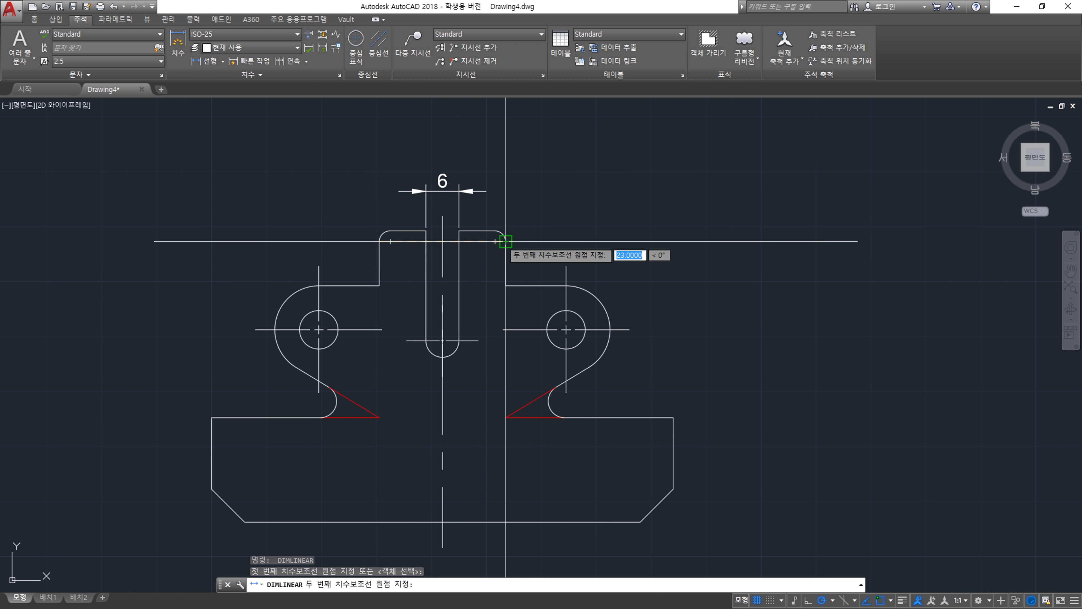
pyautogui.click(506, 242)
pyautogui.click(484, 160)
# Dimension the 45 spacing between the hole centerlines and recentre the view.
pyautogui.press('Return')
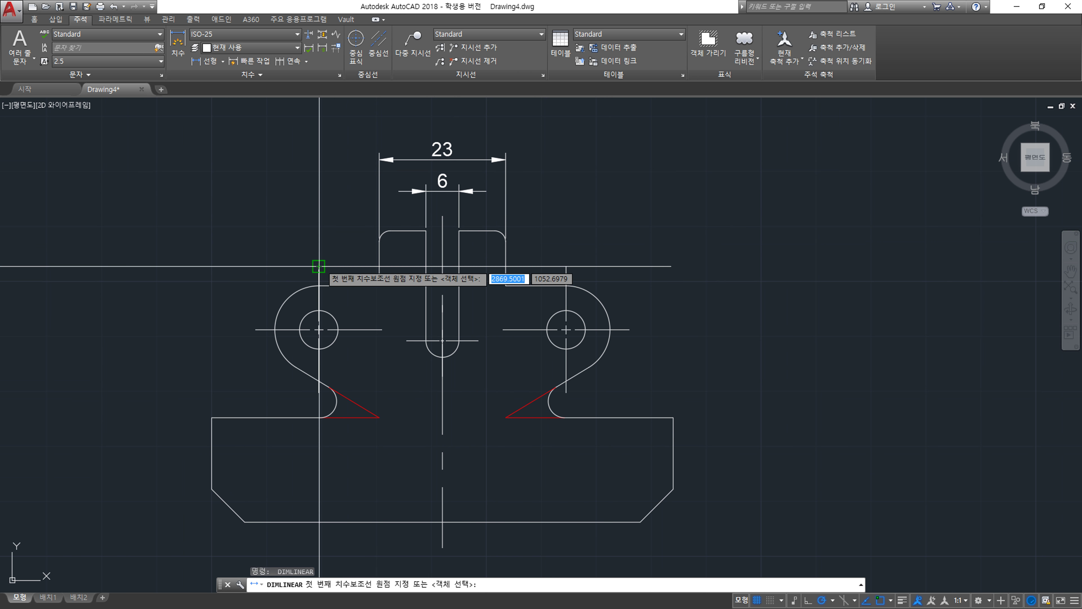
pyautogui.click(319, 267)
pyautogui.click(566, 266)
pyautogui.moveTo(567, 136); pyautogui.dragTo(567, 200, button='middle')
pyautogui.click(531, 177)
pyautogui.moveTo(585, 386); pyautogui.dragTo(424, 301, button='middle')
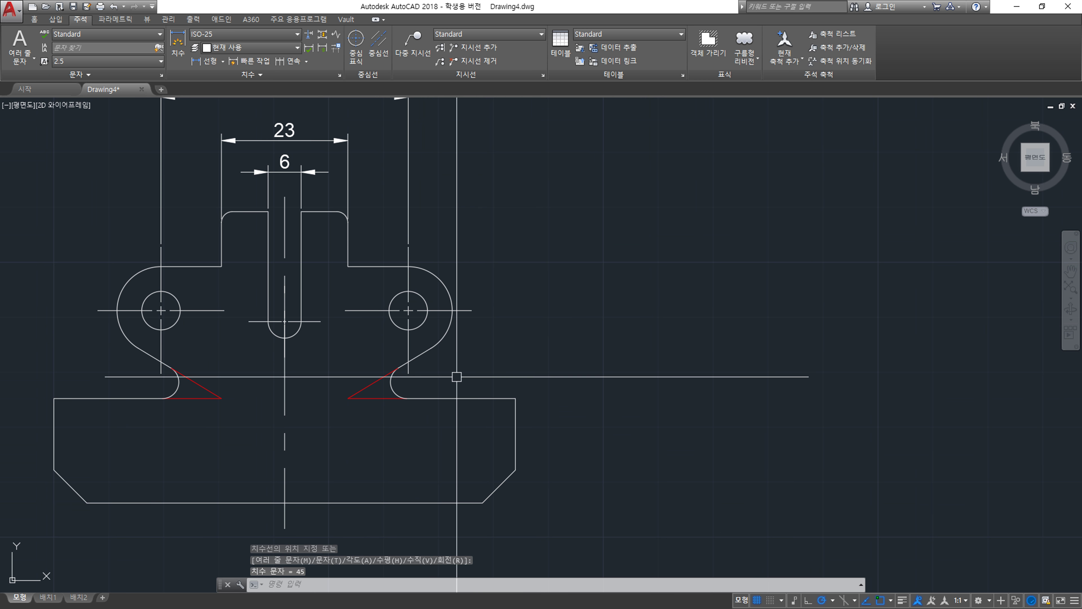
pyautogui.moveTo(487, 392); pyautogui.dragTo(484, 339, button='middle')
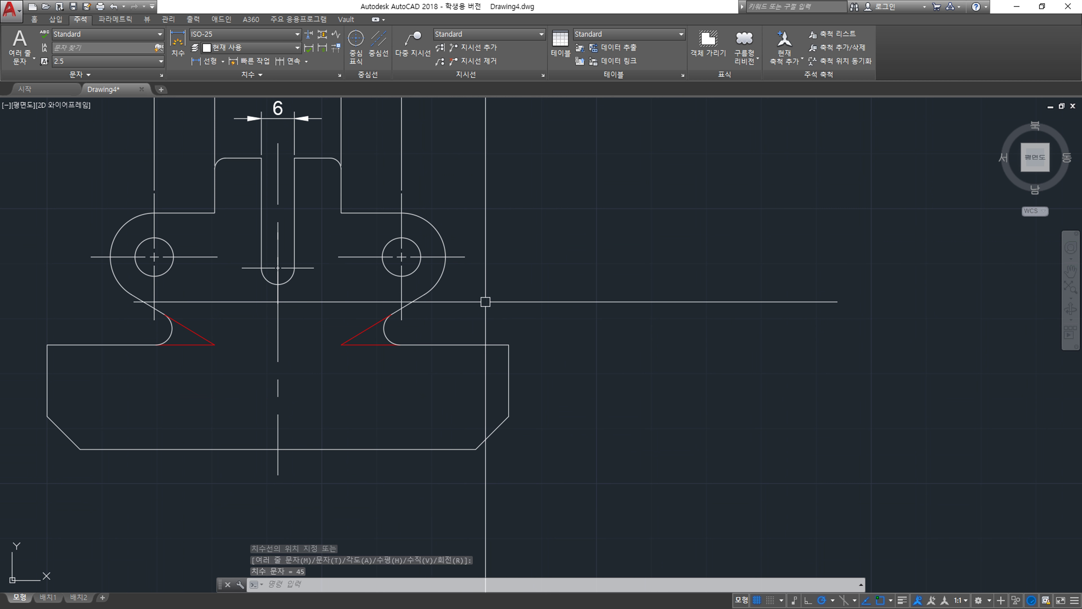
pyautogui.press('Escape')
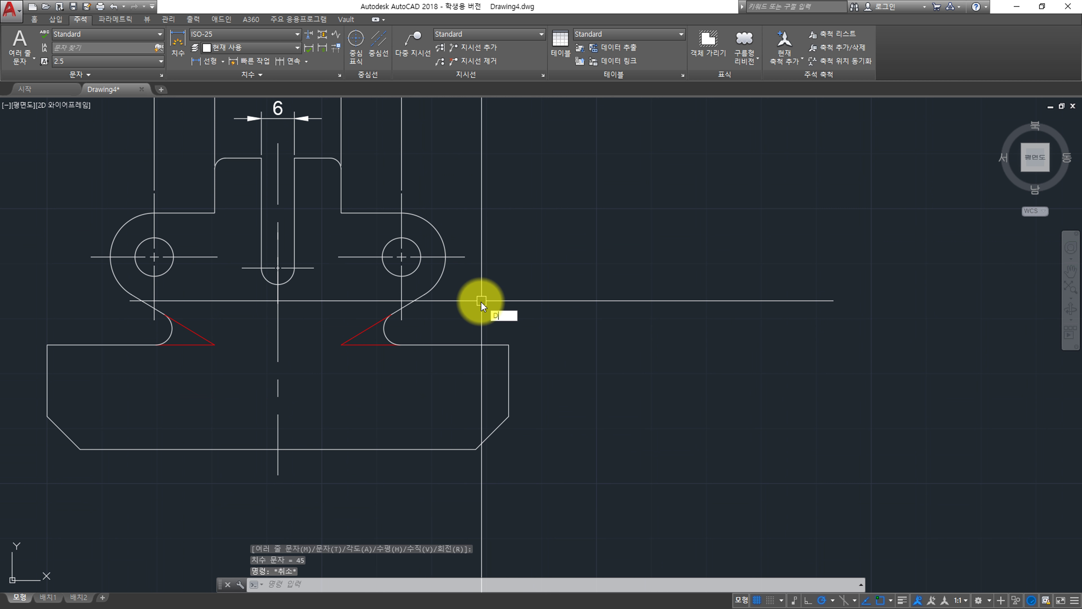
# Add stacked vertical linear dimensions 18 and 16 on the right side of the part.
pyautogui.write('li')
pyautogui.press('Return')
pyautogui.click(330, 157)
pyautogui.click(465, 257)
pyautogui.click(590, 256)
pyautogui.press('Return')
pyautogui.click(464, 257)
pyautogui.click(508, 344)
pyautogui.click(592, 254)
# Add the vertical 19 base dimension and the overall 53 height dimension on the right.
pyautogui.press('Return')
pyautogui.click(509, 344)
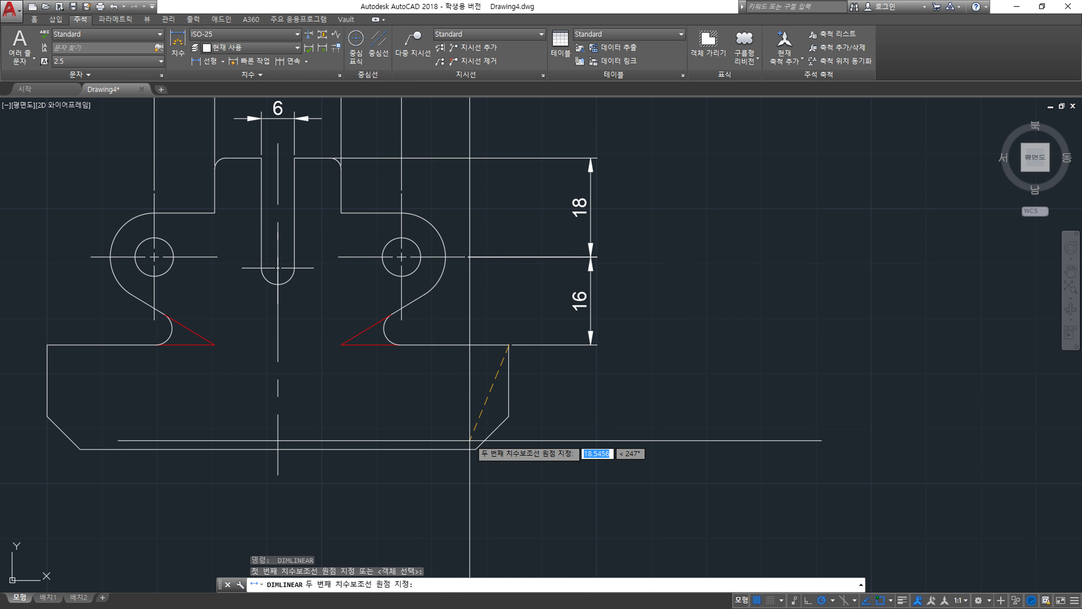
pyautogui.click(476, 449)
pyautogui.click(590, 344)
pyautogui.scroll(-2, 535, 388)
pyautogui.press('Return')
pyautogui.click(497, 425)
pyautogui.click(409, 246)
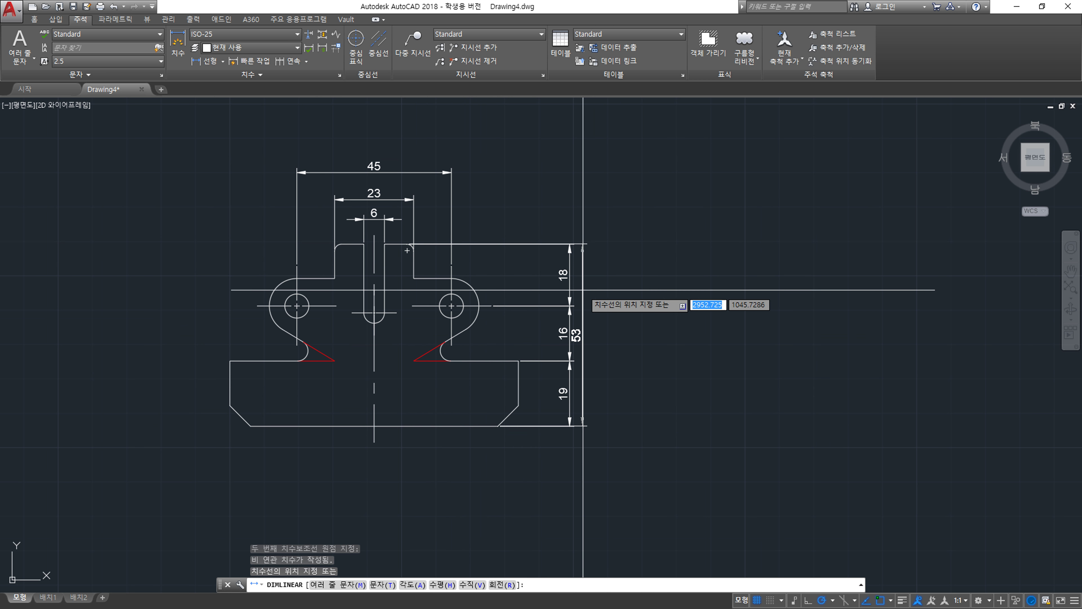
pyautogui.click(601, 299)
# Dimension the horizontal 6 left chamfer and the 84 overall width along the bottom.
pyautogui.press('Return')
pyautogui.click(230, 406)
pyautogui.click(250, 426)
pyautogui.click(242, 459)
pyautogui.press('Return')
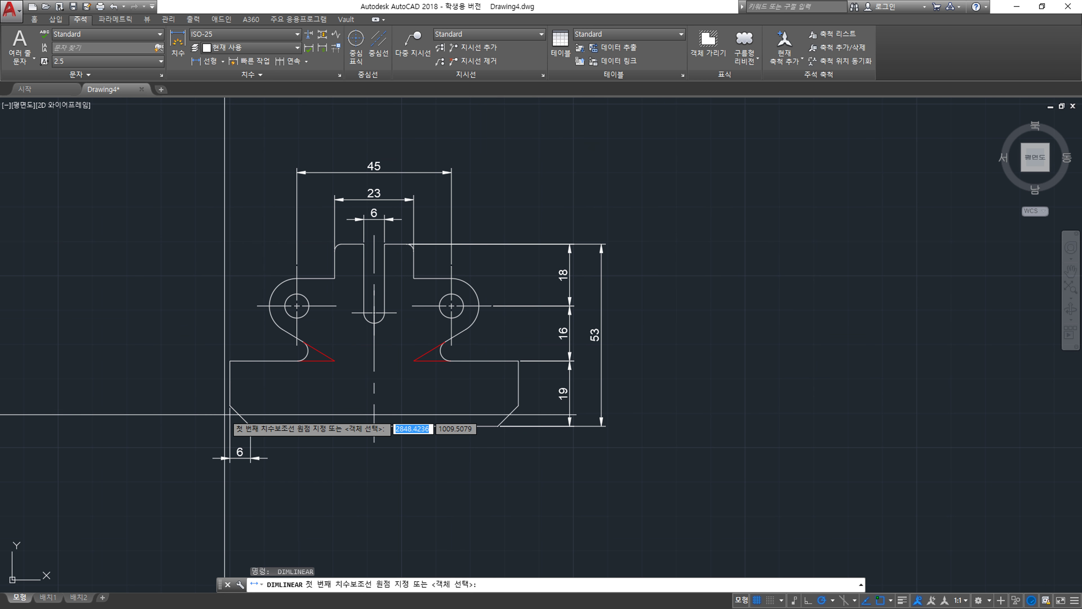
pyautogui.click(230, 406)
pyautogui.click(519, 407)
pyautogui.click(420, 478)
# Add the vertical 6 dimension at the left chamfer.
pyautogui.press('Return')
pyautogui.click(230, 406)
pyautogui.click(250, 426)
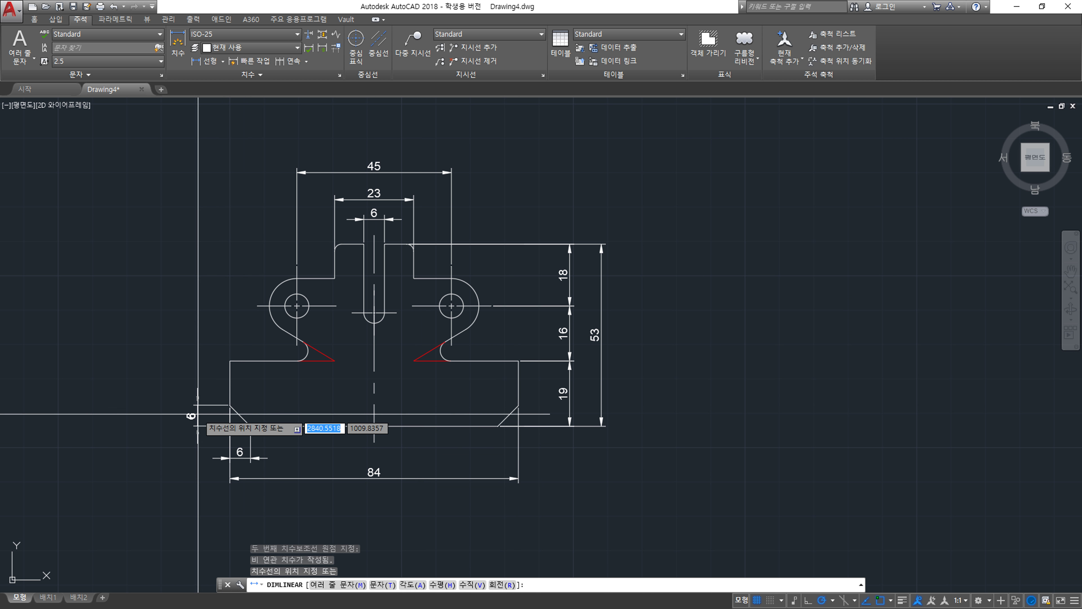
pyautogui.click(196, 413)
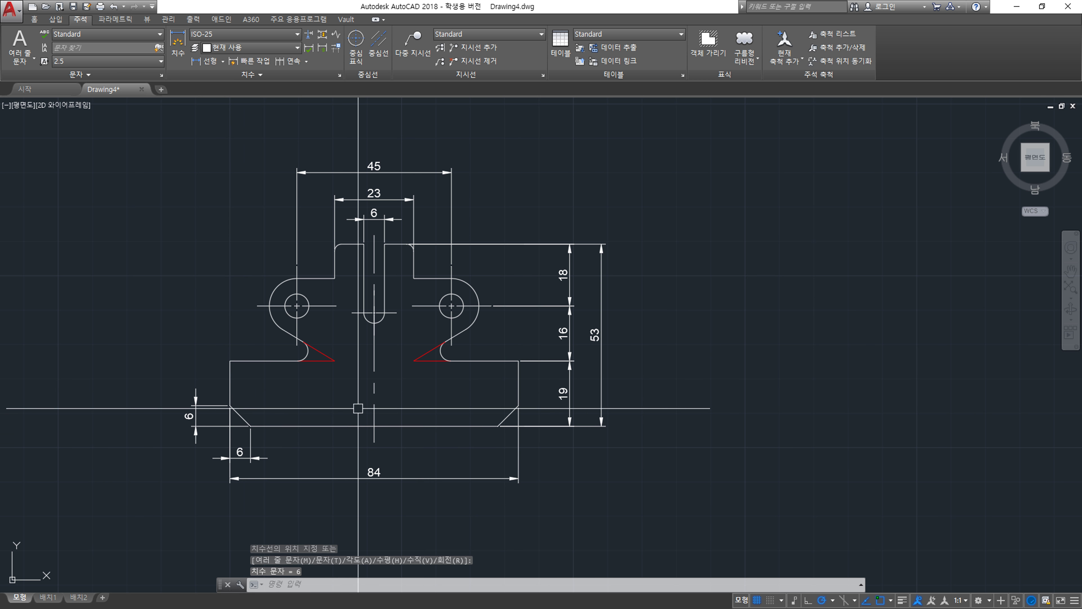
pyautogui.scroll(2, 385, 408)
# Add a 23 linear dimension between the ends of the red hidden lines.
pyautogui.press('Return')
pyautogui.click(305, 332)
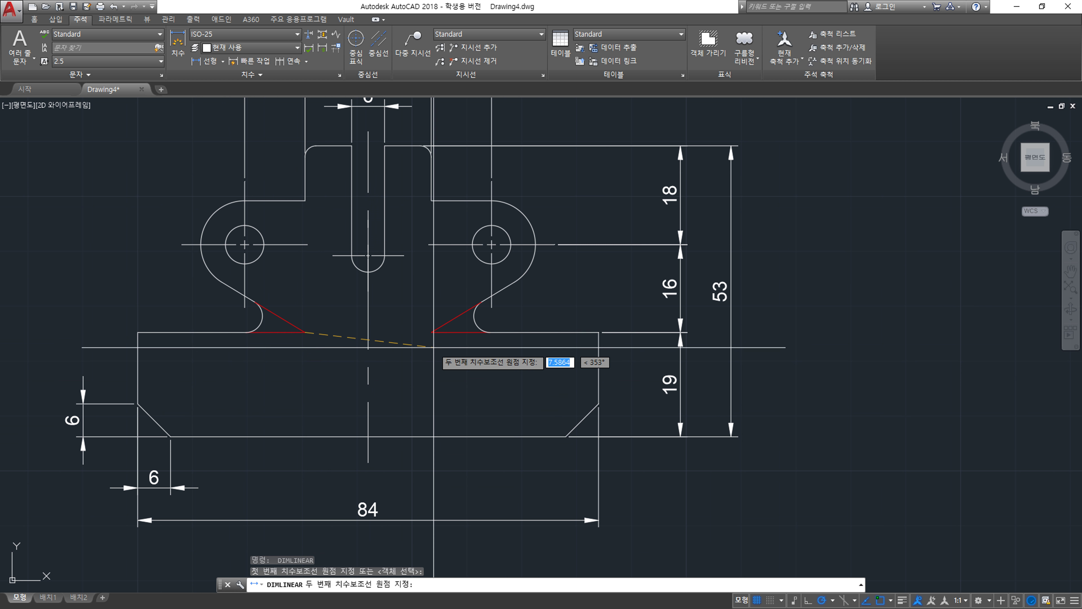
pyautogui.click(431, 332)
pyautogui.click(324, 362)
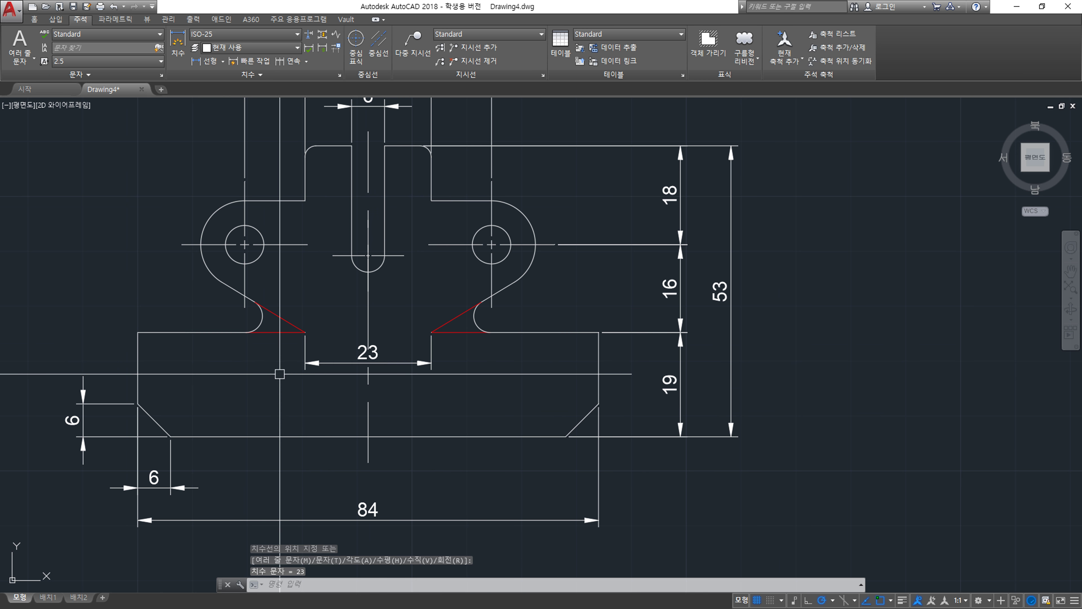
pyautogui.scroll(3, 339, 361)
# Add a vertical 2 dimension from the slot's lower end to the hole centerline.
pyautogui.press('Return')
pyautogui.click(411, 285)
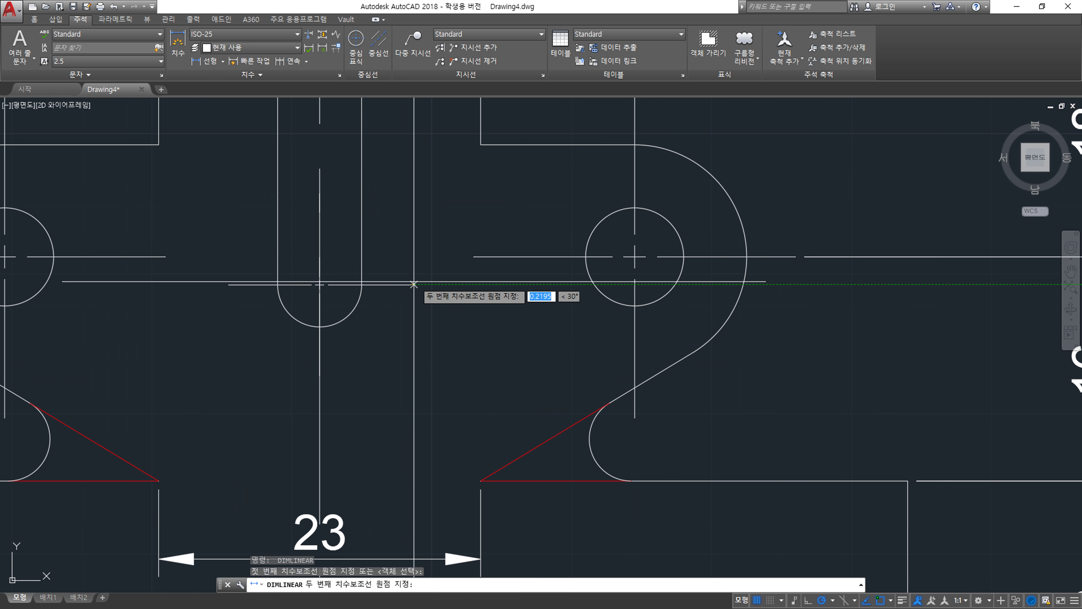
pyautogui.click(474, 256)
pyautogui.click(494, 294)
pyautogui.scroll(-4, 346, 303)
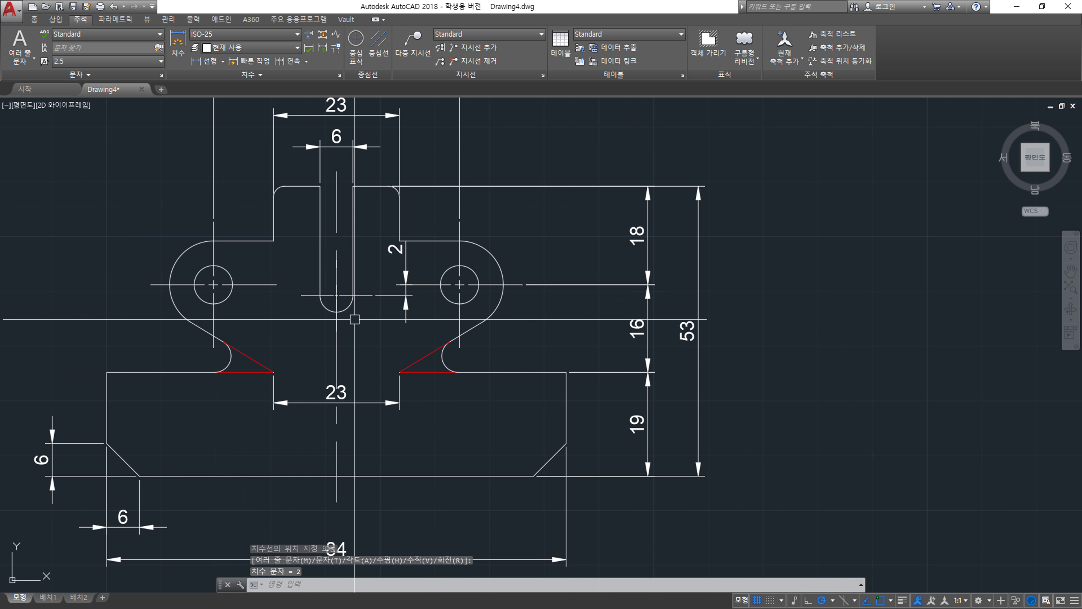
# Add an R8 radius dimension to the right lug's outer arc.
pyautogui.write('Dra')
pyautogui.press('Return')
pyautogui.click(498, 262)
pyautogui.click(552, 216)
pyautogui.press('Return')
pyautogui.click(474, 298)
pyautogui.press('Escape')
pyautogui.press('Return')
# Place the Ø7 diameter dimension on the right hole.
pyautogui.click(474, 297)
pyautogui.moveTo(445, 434); pyautogui.dragTo(507, 386, button='middle')
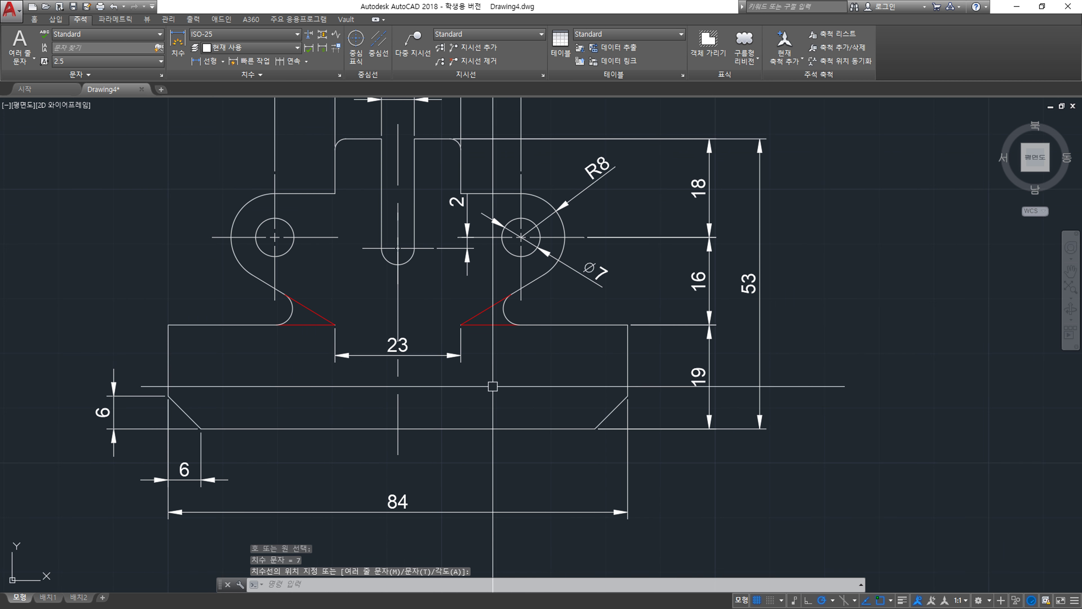
pyautogui.scroll(4, 357, 349)
# Add an R3 radius dimension to the left fillet beside the red hidden line, then pan to review.
pyautogui.write('dra')
pyautogui.press('Return')
pyautogui.click(191, 243)
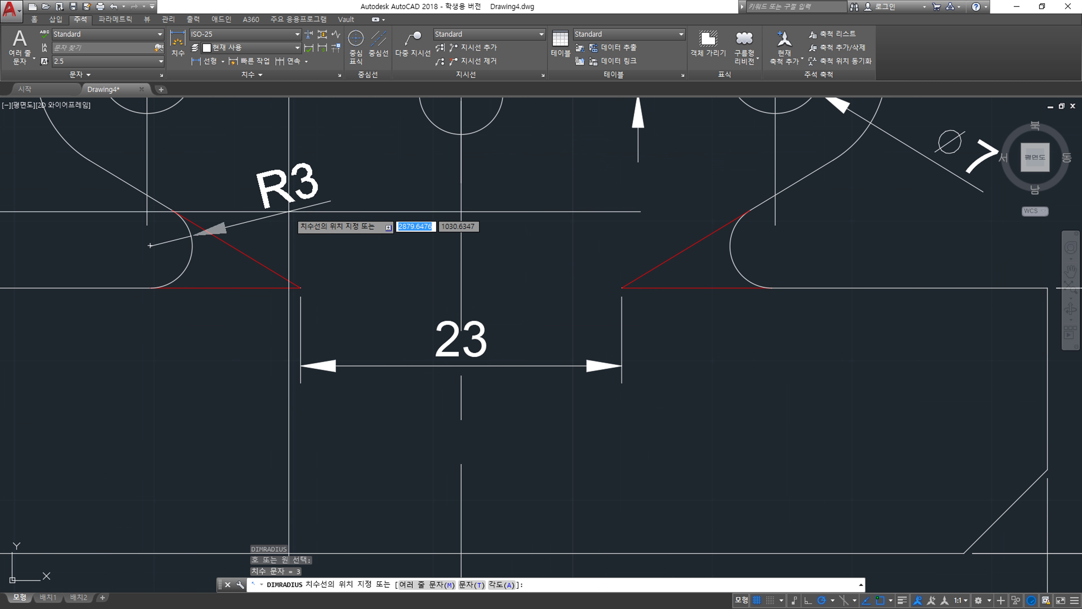
pyautogui.scroll(-5, 431, 348)
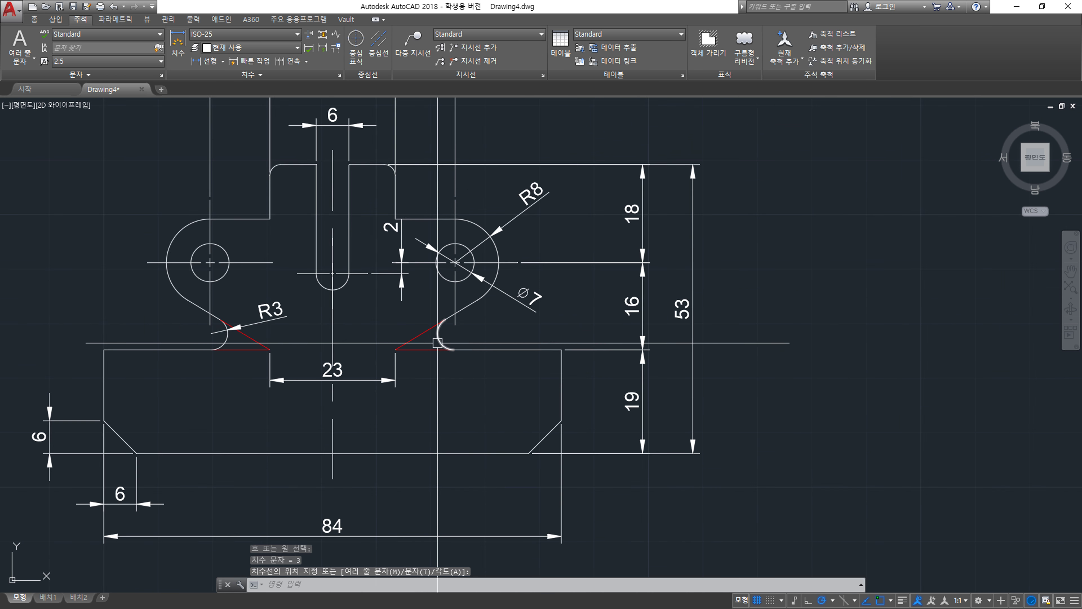
pyautogui.moveTo(452, 350); pyautogui.dragTo(526, 362, button='middle')
pyautogui.scroll(2, 525, 363)
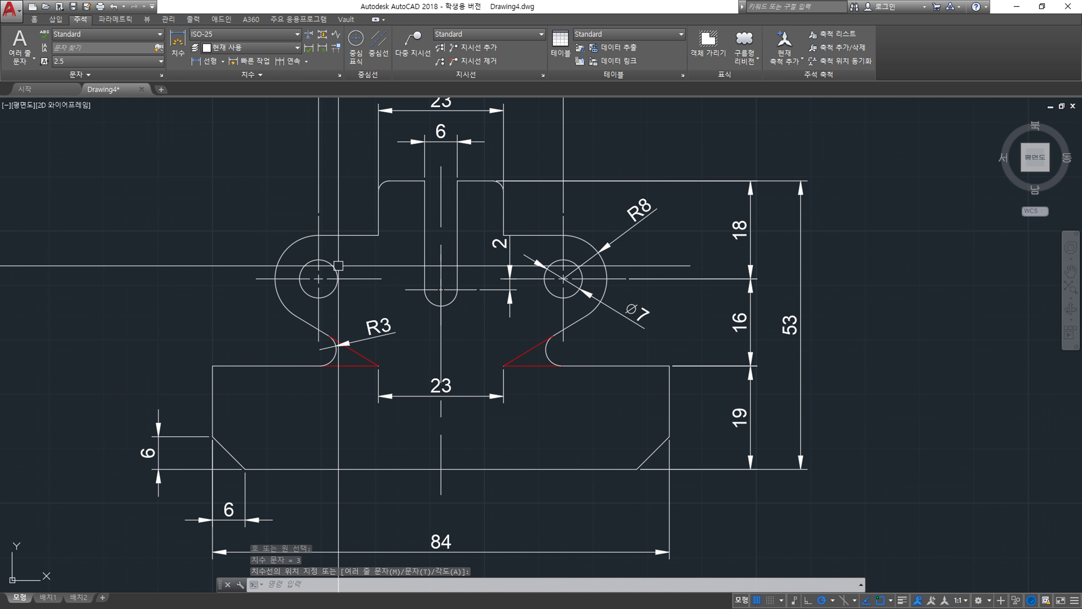
pyautogui.moveTo(367, 313); pyautogui.dragTo(367, 338, button='middle')
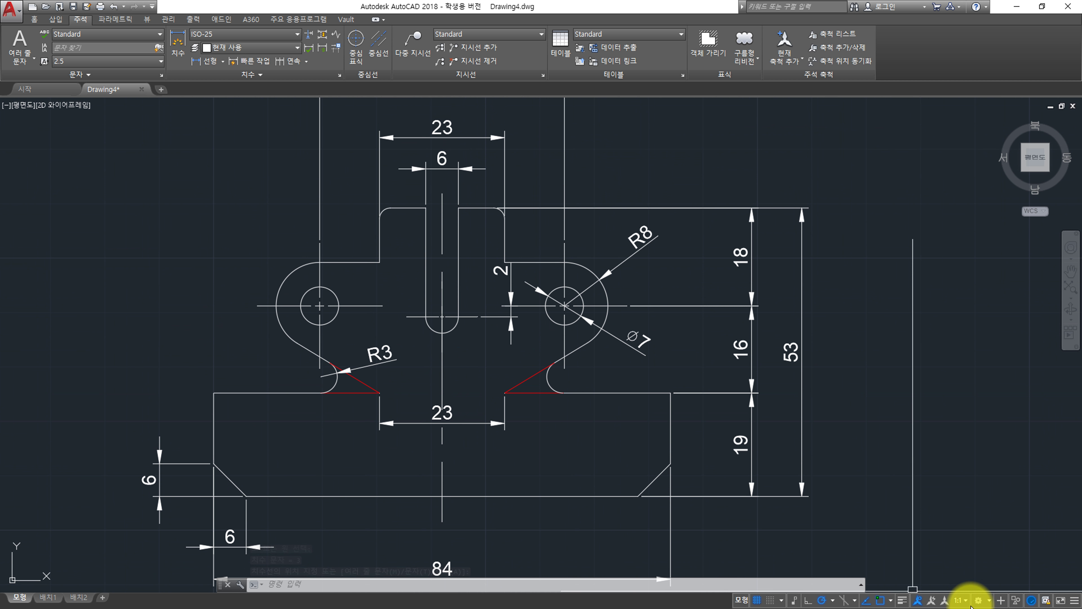